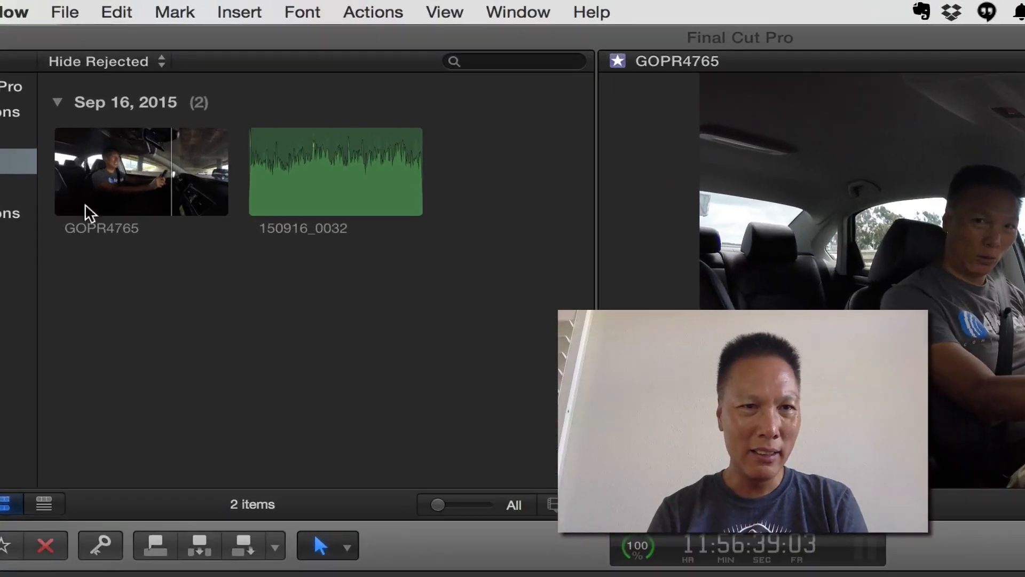
Preview the GOPR4765 video and 150916_0032 audio clips in the browser
left_click(148, 184)
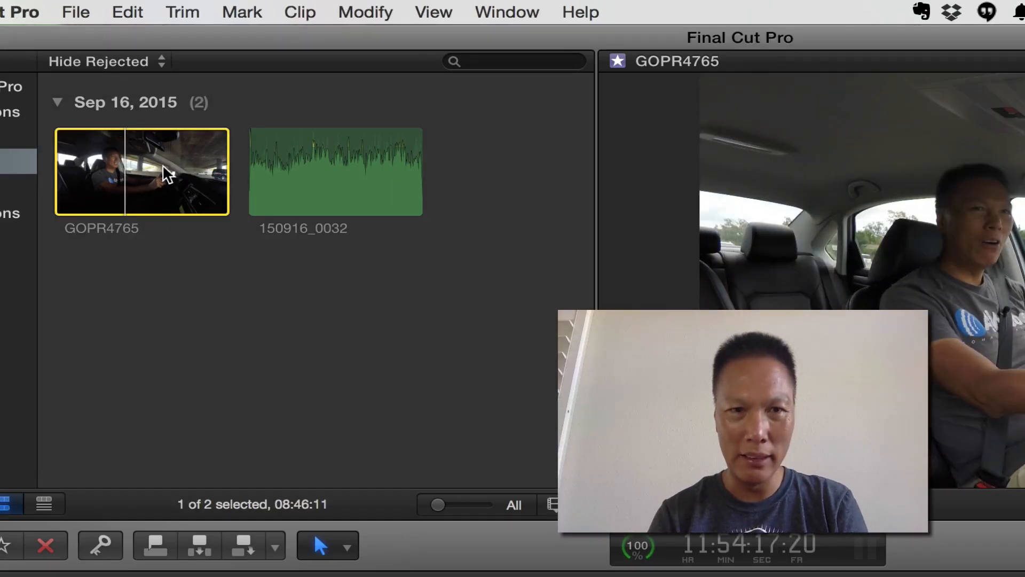
left_click(336, 161)
left_click(218, 295)
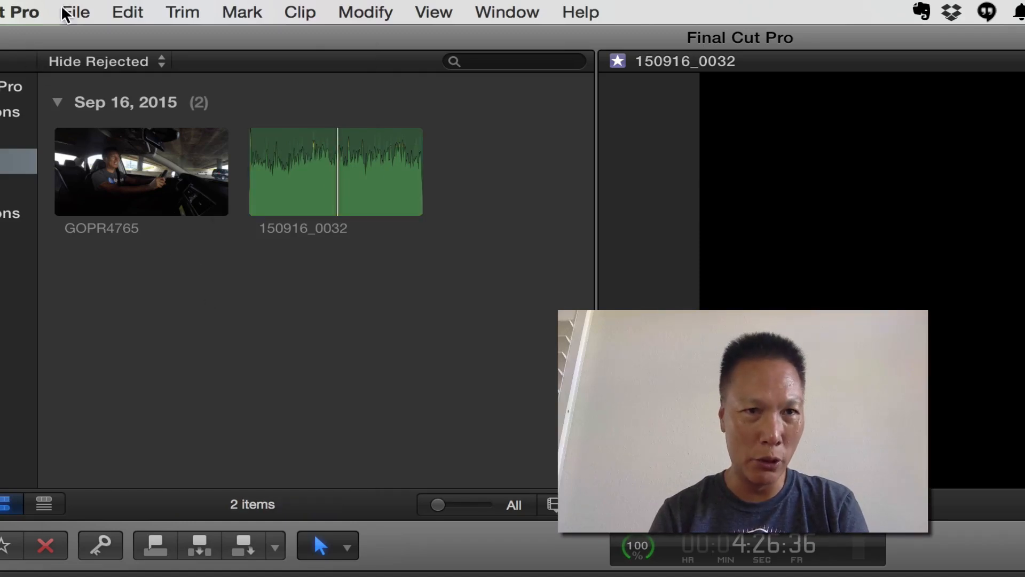
Create a new project named Driving and open its empty timeline
left_click(76, 12)
mouse_move(95, 39)
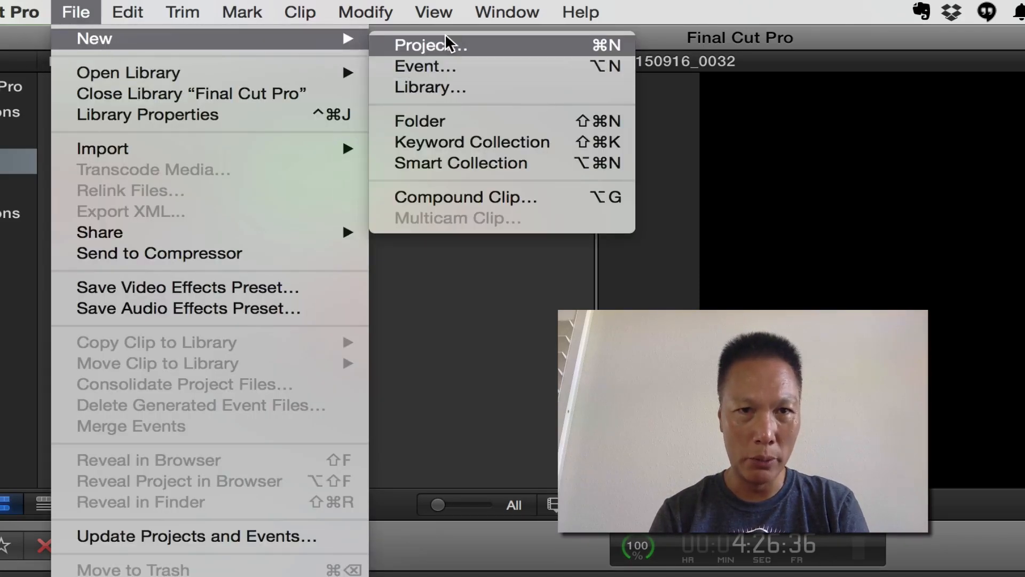
left_click(442, 45)
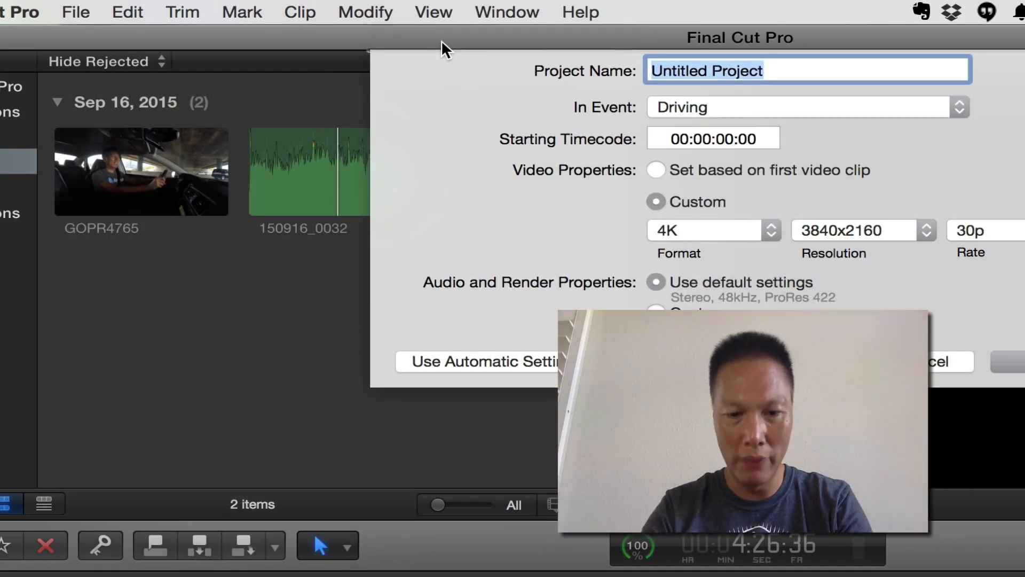
type("Driving")
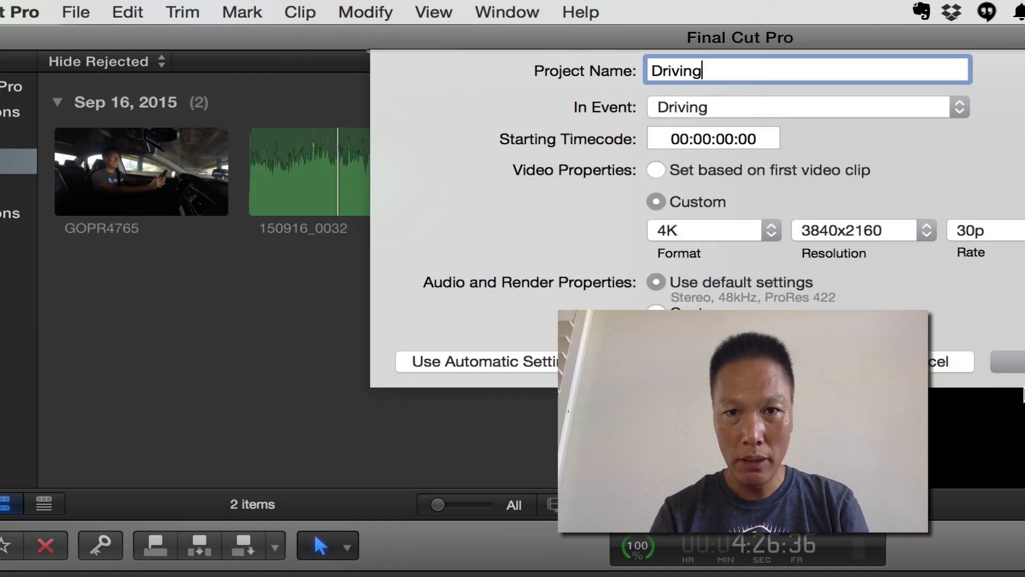
key("Return")
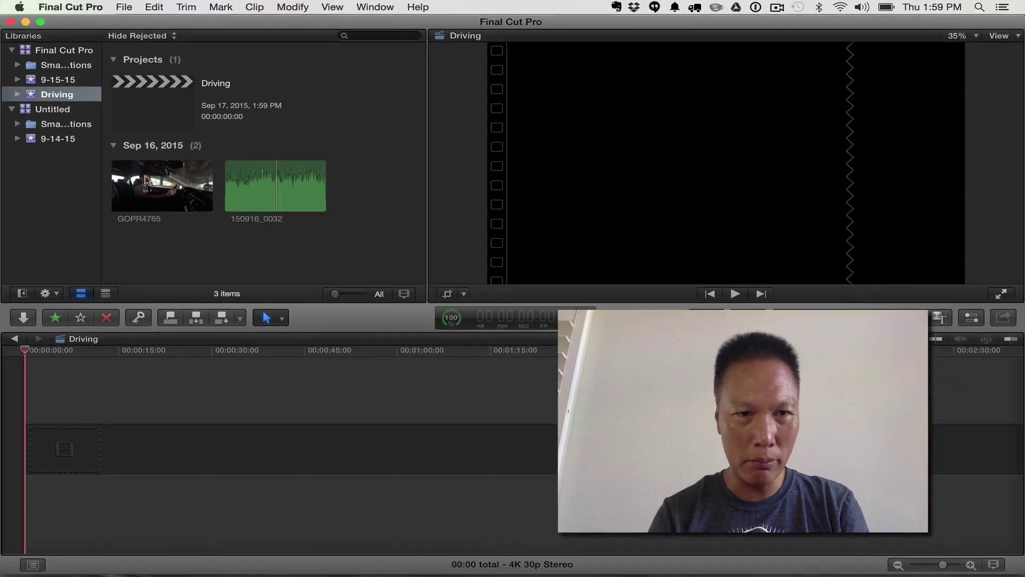
Place GOPR4765 in the timeline with the 150916_0032 audio connected beneath it
left_click(114, 305)
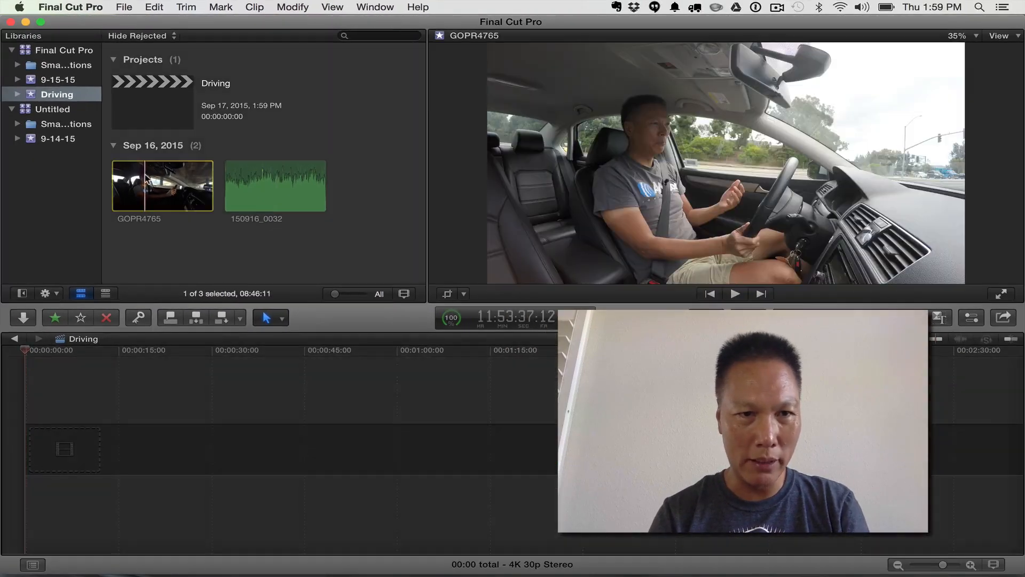
left_click_drag(163, 181, 112, 437)
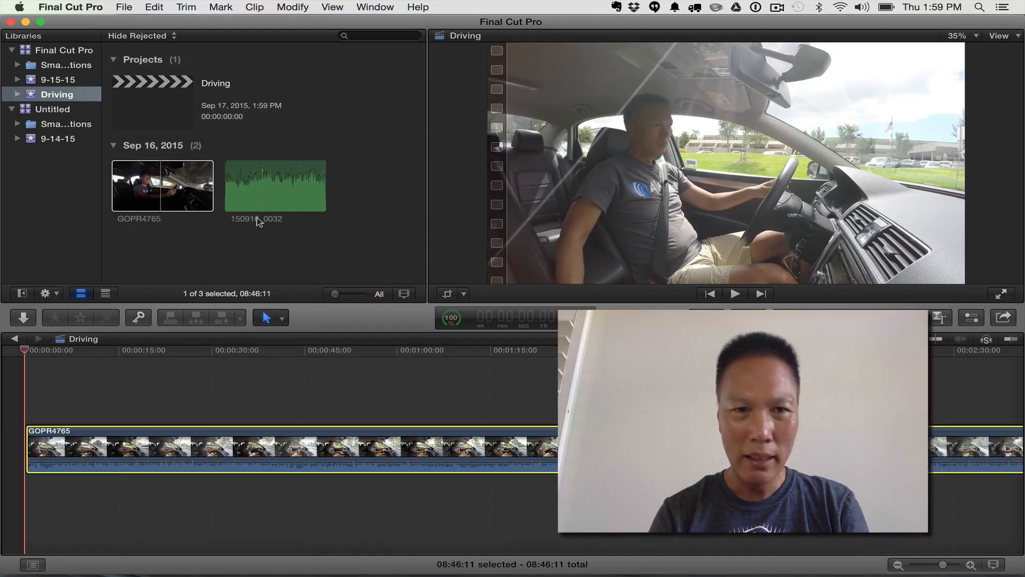
left_click(278, 185)
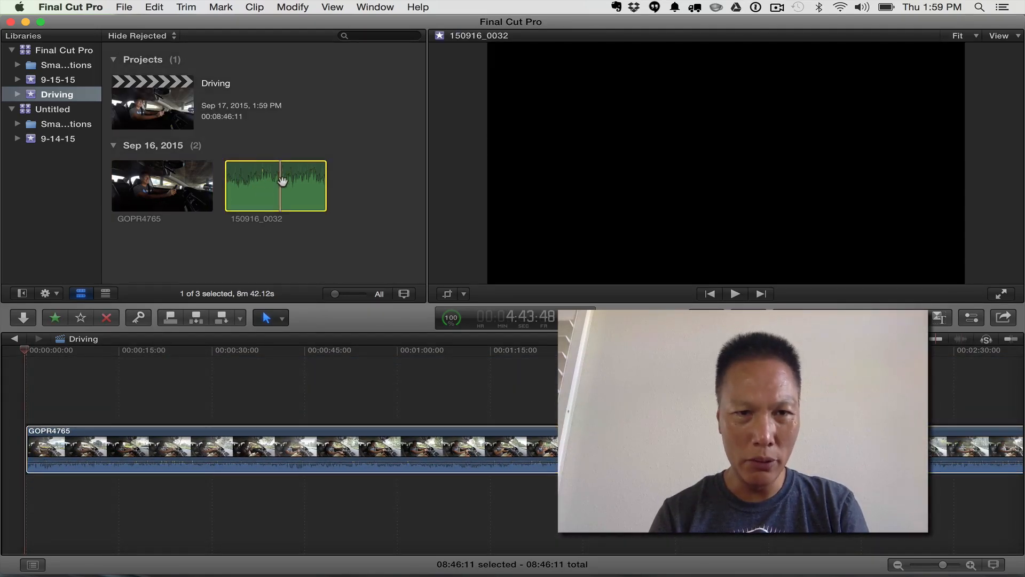
left_click_drag(280, 183, 47, 503)
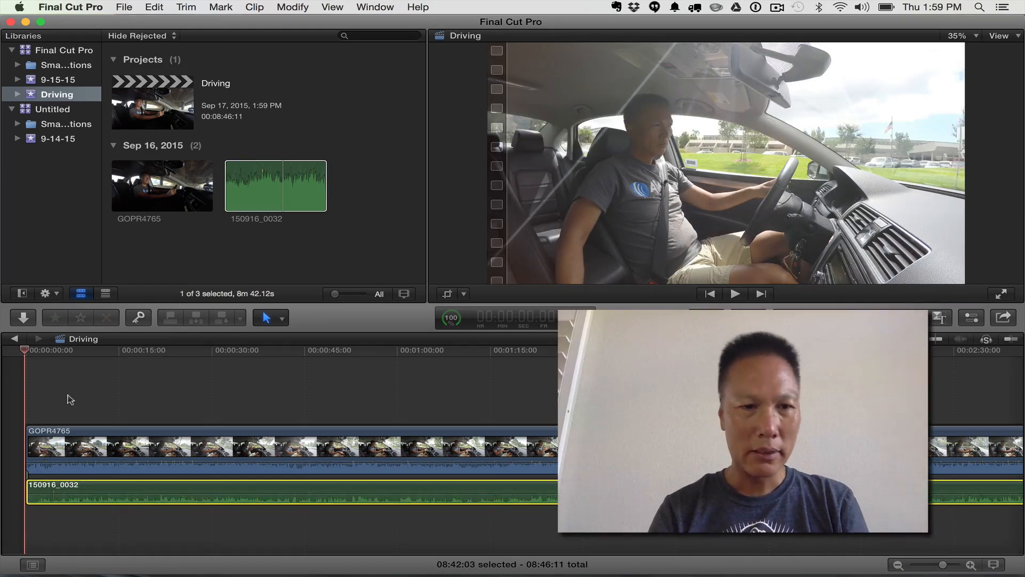
Play the timeline from near its start and zoom in to compare the clips
left_click(76, 400)
key("space")
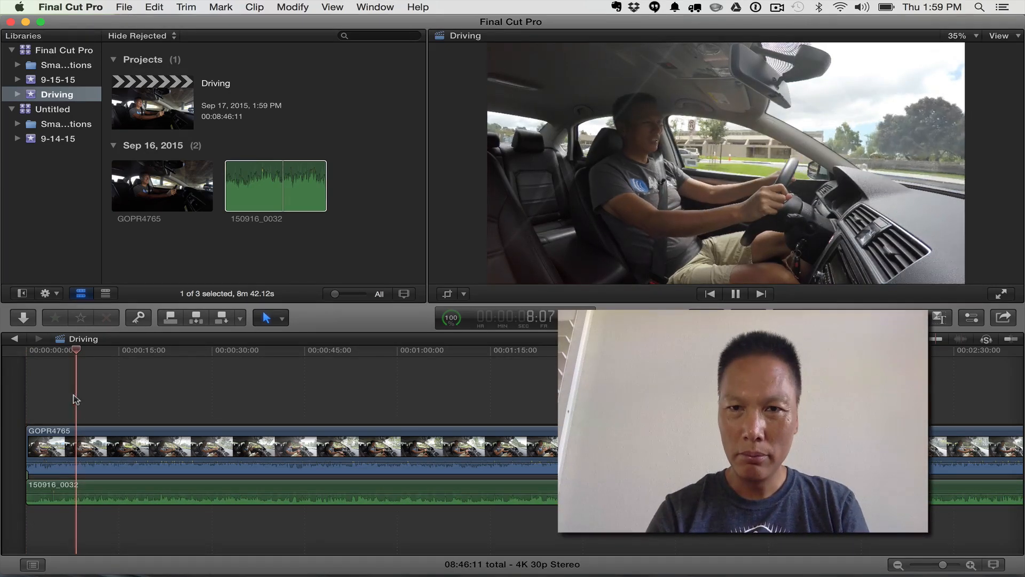
key("space")
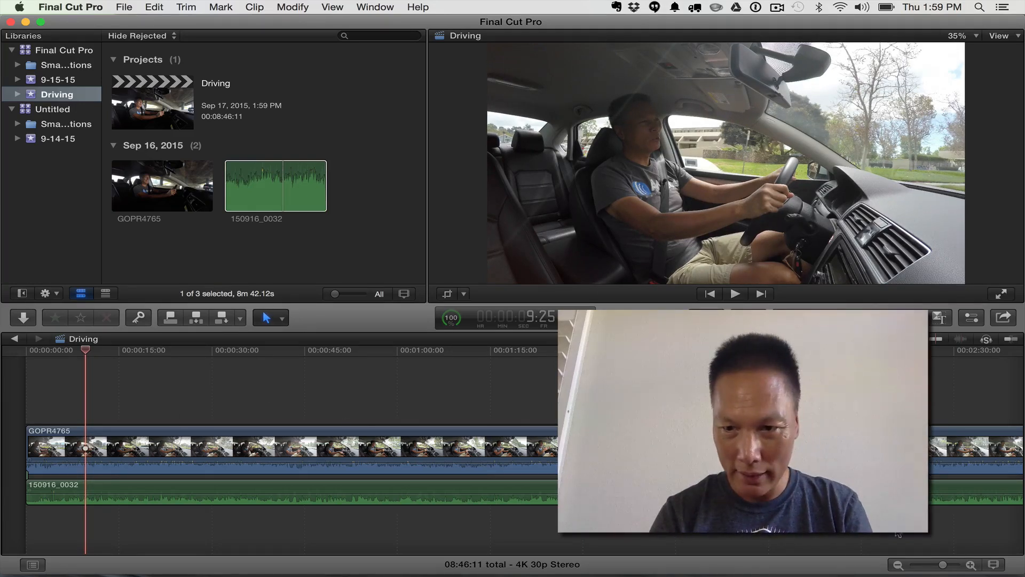
left_click_drag(945, 567, 950, 567)
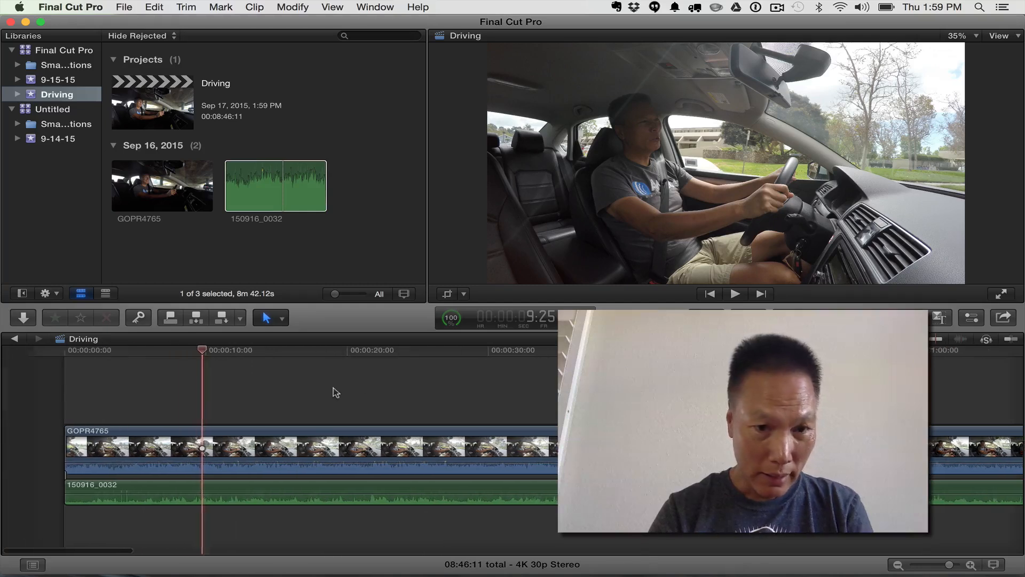
scroll(336, 391, "left", 5)
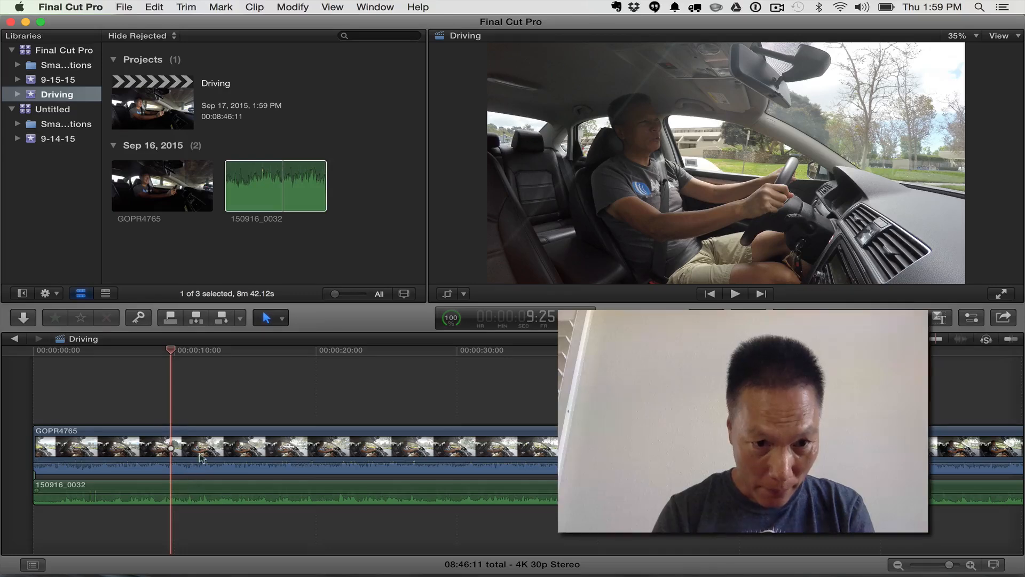
Delete the 150916_0032 audio clip from the timeline, leaving only GOPR4765
left_click(239, 490)
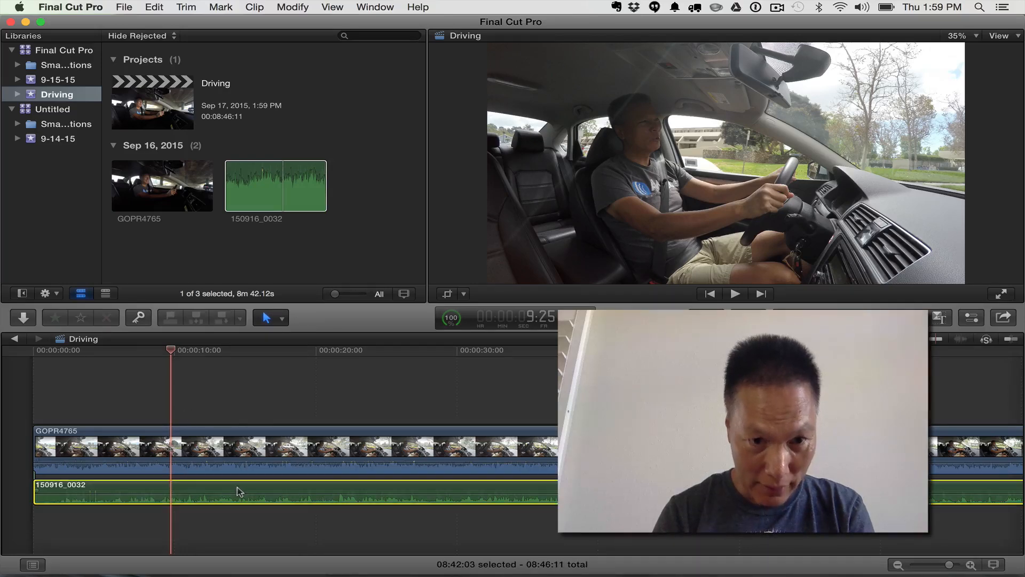
key("Delete")
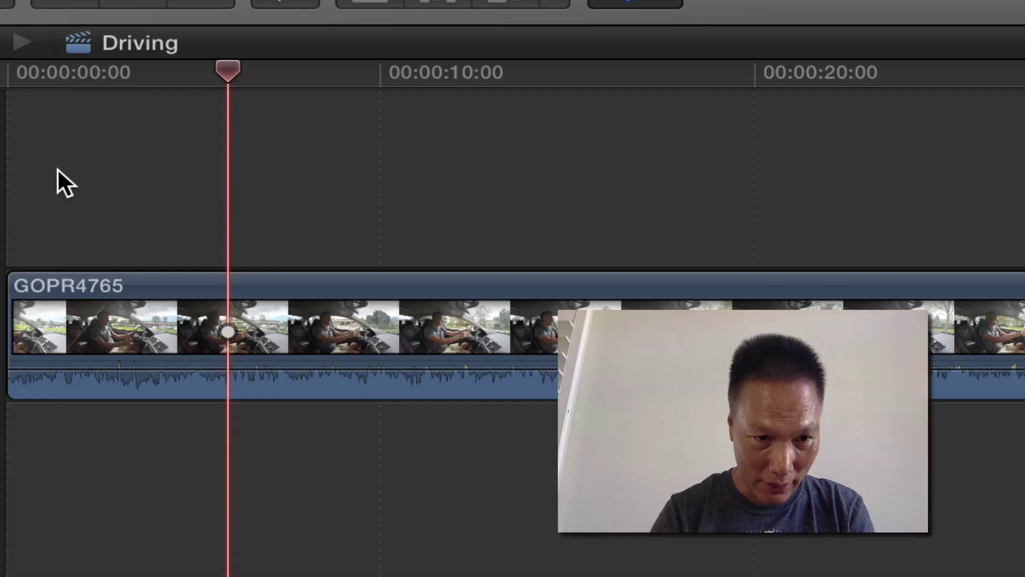
Play the GOPR4765 clip from its start and zoom in to find its audio spike
left_click(53, 162)
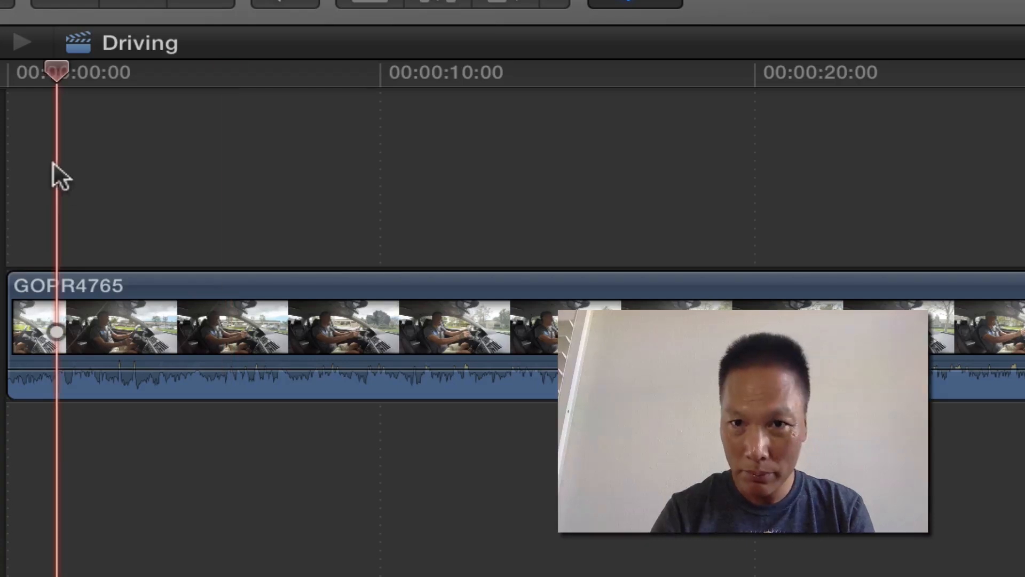
key("space")
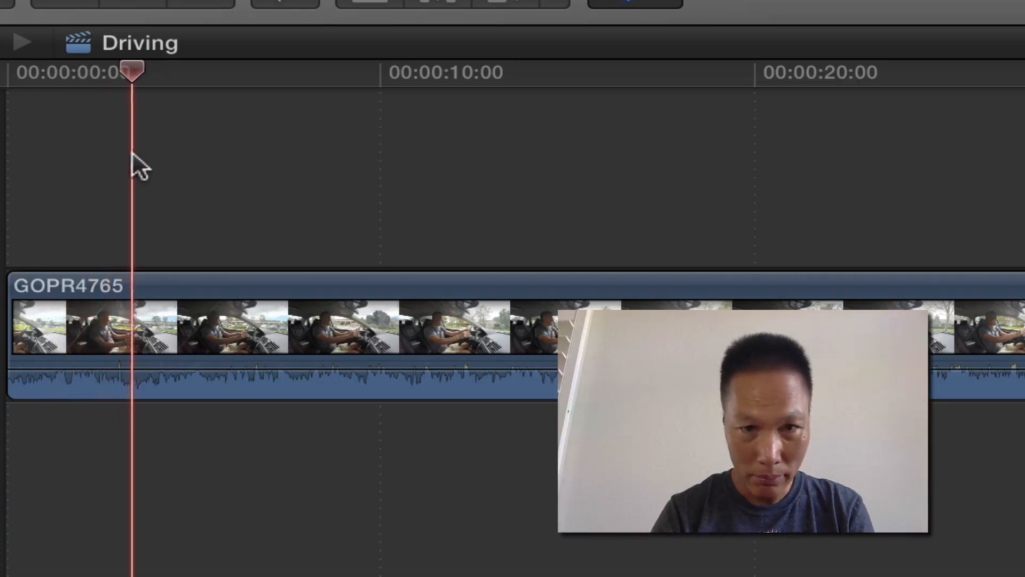
key("space")
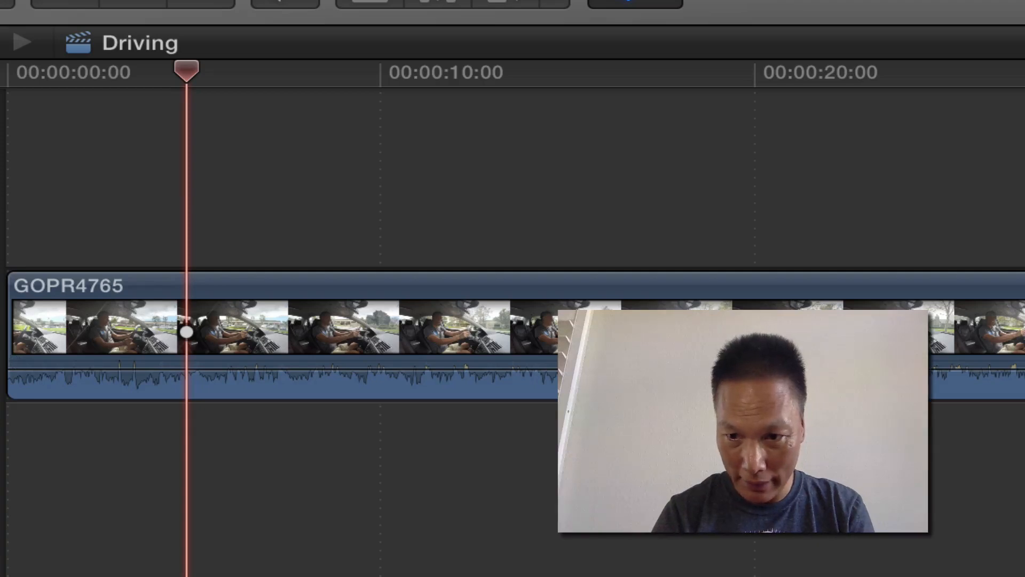
key("super+equal")
key("super+equal")
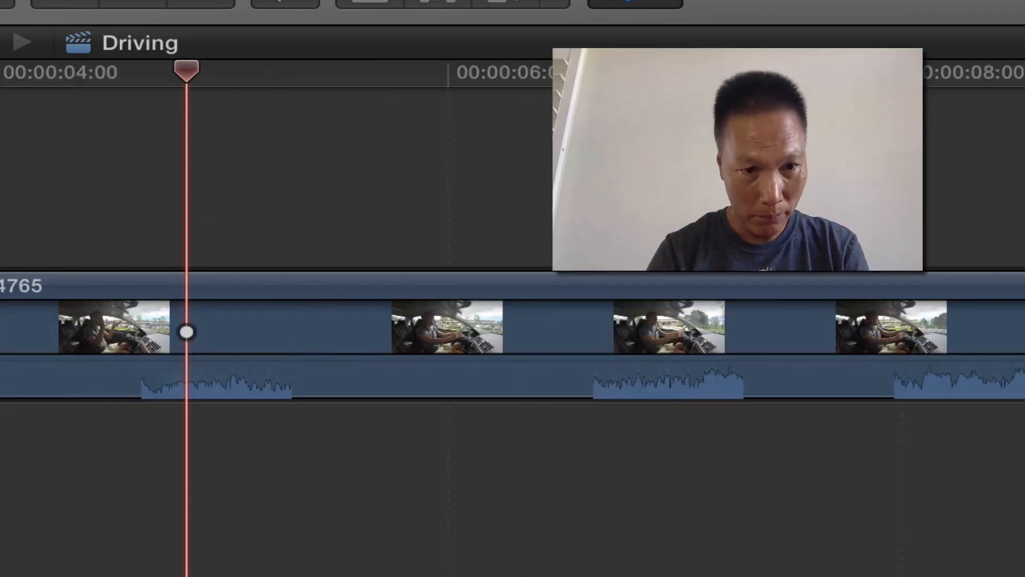
scroll(511, 251, "left", 5)
scroll(510, 251, "left", 5)
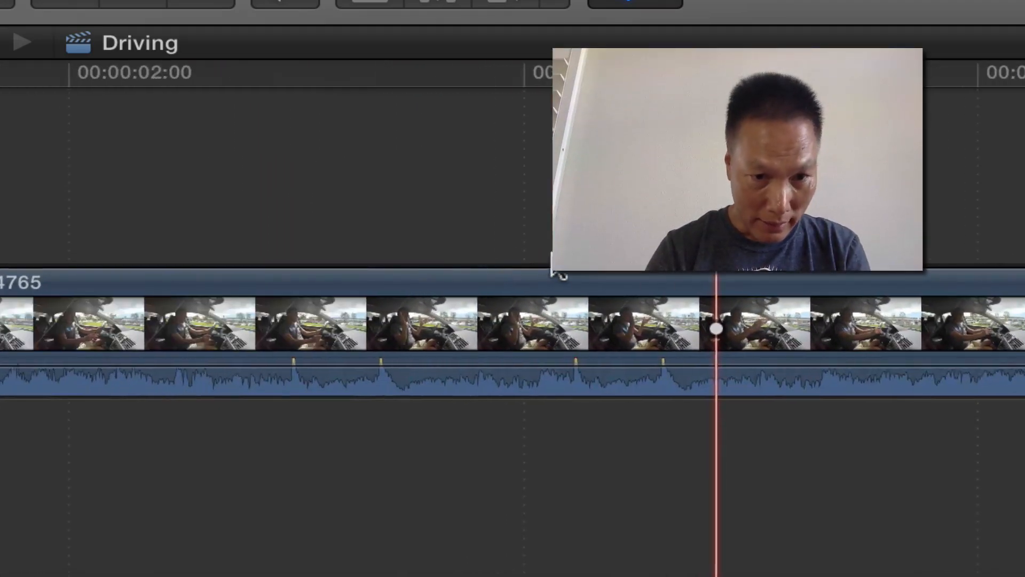
key("space")
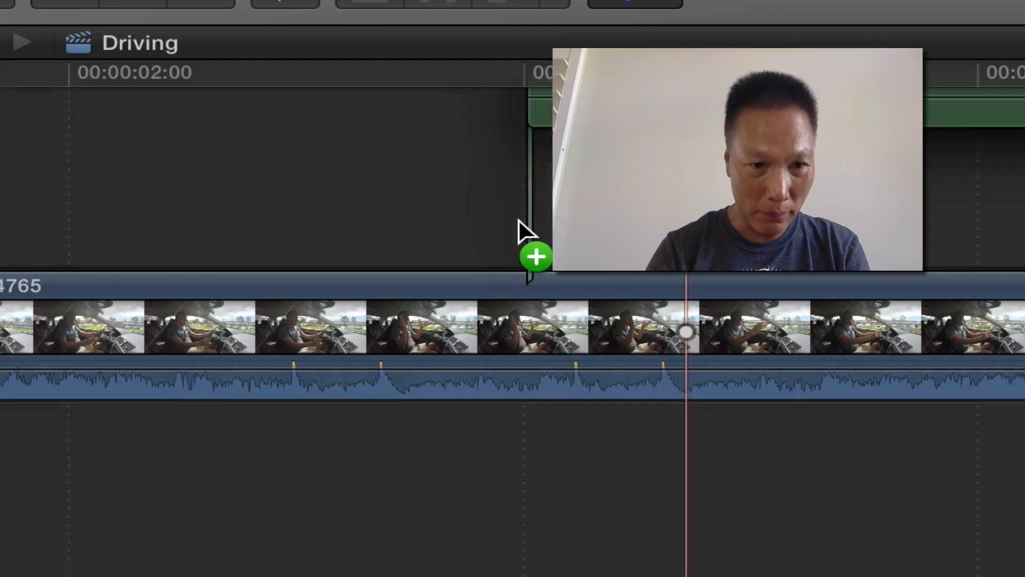
Reconnect the 150916_0032 audio beneath GOPR4765 and slide it roughly toward the waveform spikes
mouse_move(525, 232)
left_mouse_down()
mouse_move(355, 462)
mouse_move(232, 455)
left_mouse_up()
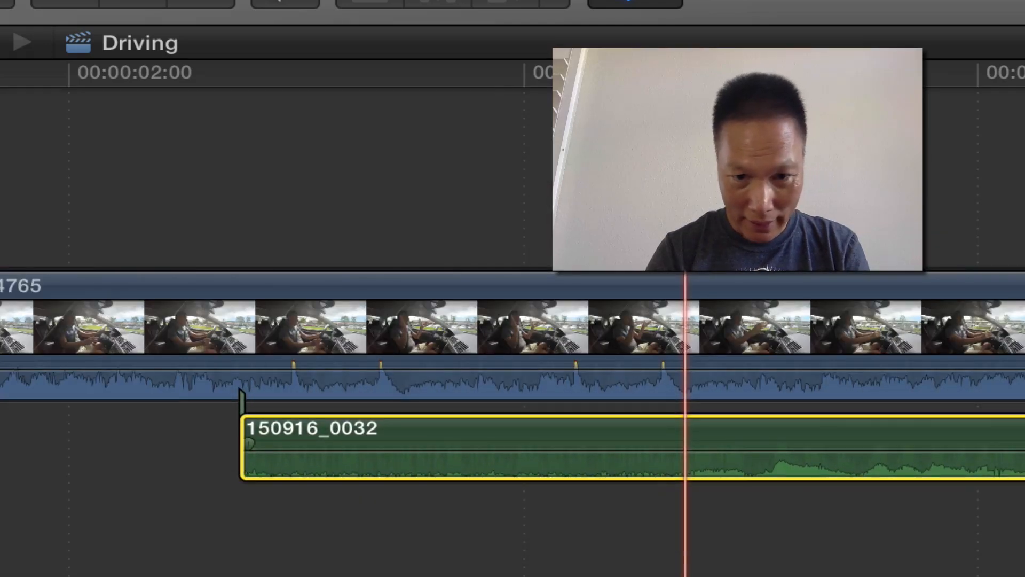
left_click_drag(671, 424, 715, 456)
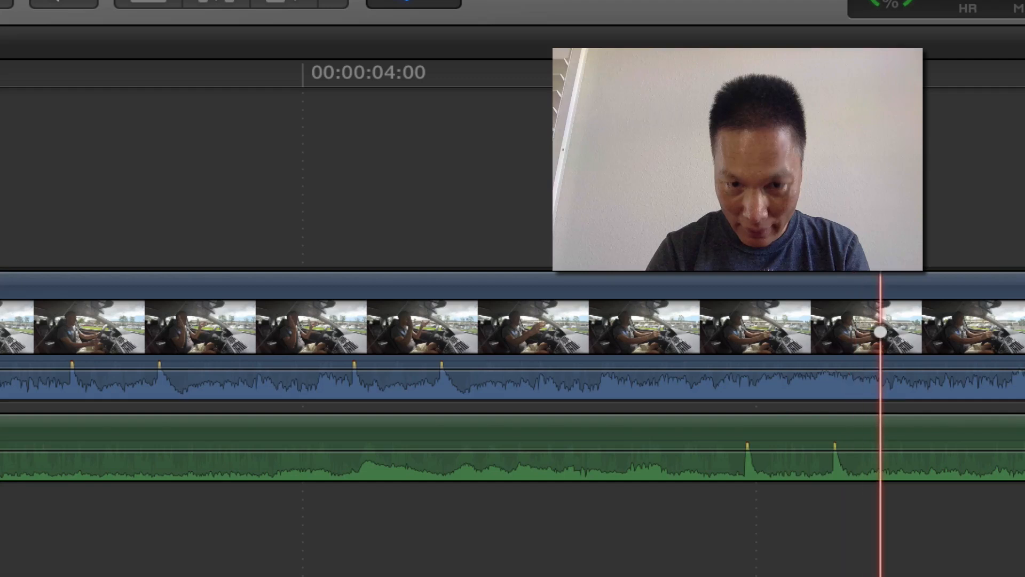
mouse_move(854, 432)
left_mouse_down()
mouse_move(589, 432)
mouse_move(620, 457)
left_mouse_up()
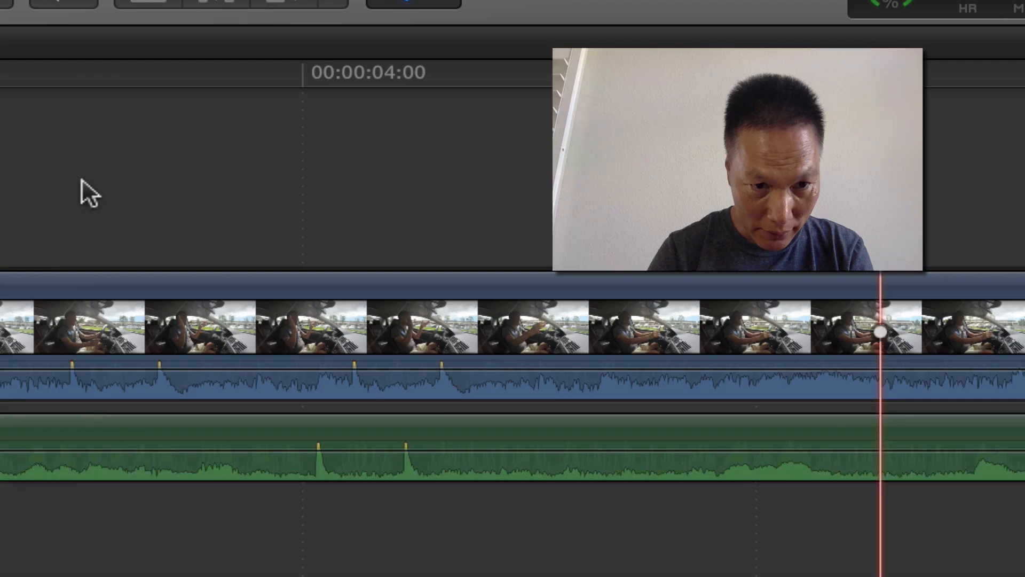
Play the spike area, adjust the zoom, and park the playhead on the audio spike
left_click(84, 189)
left_click(47, 193)
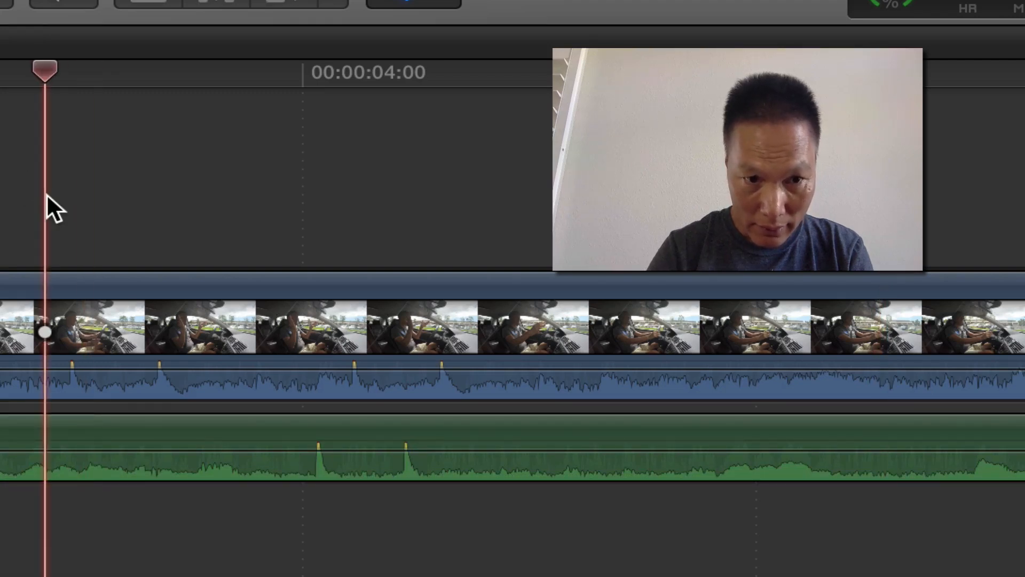
key("space")
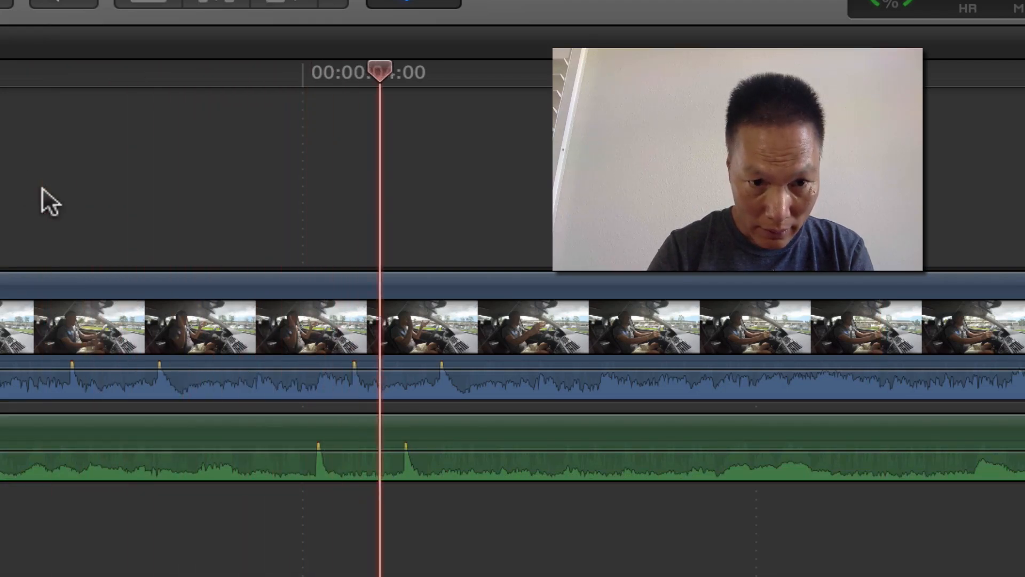
key("space")
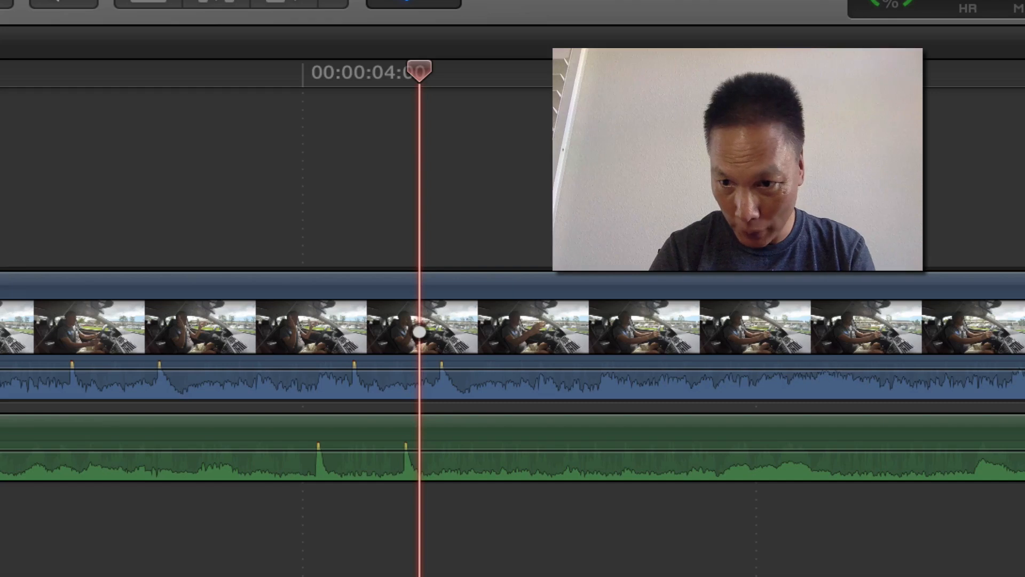
key("super+equal")
key("super+minus")
key("super+minus")
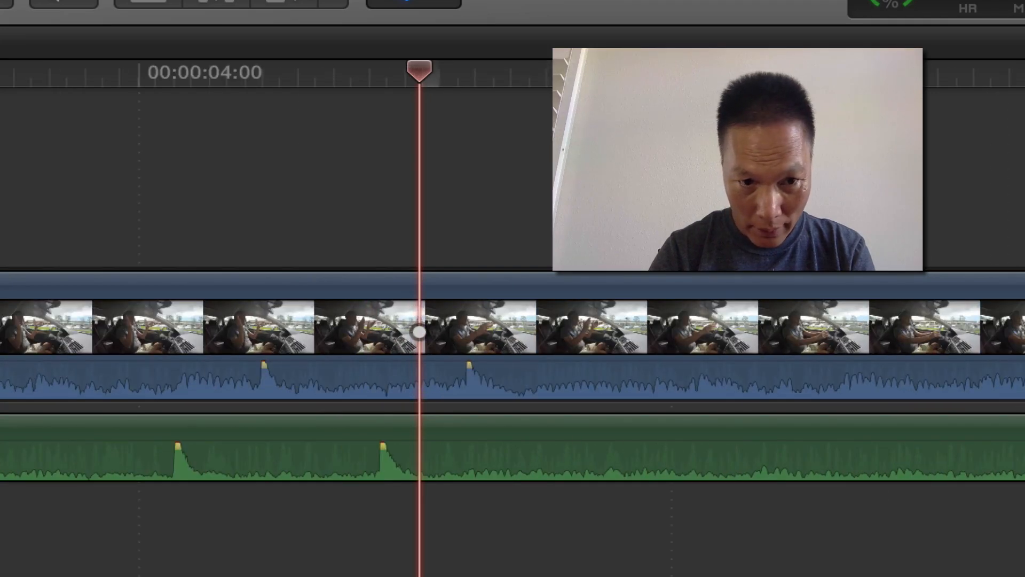
left_click(181, 197)
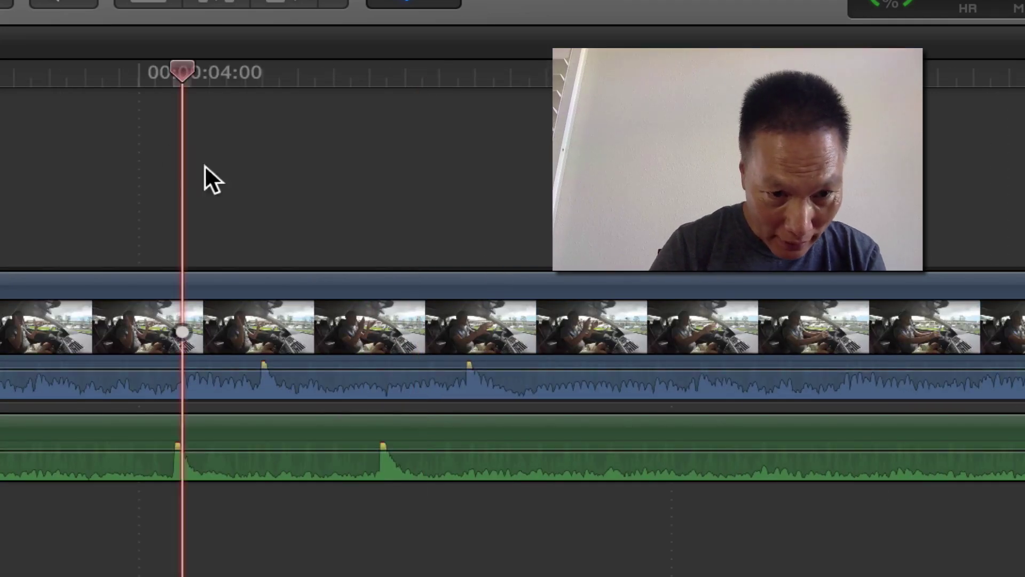
left_click(259, 362, "alt")
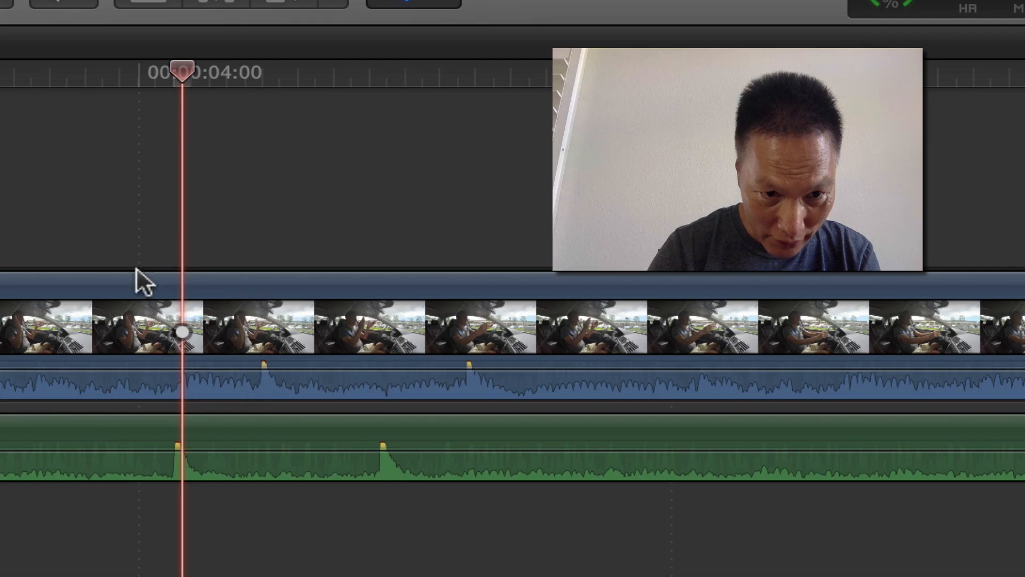
Nudge the 150916_0032 audio about 21 frames later so its peaks match GOPR4765's peaks
left_click_drag(330, 422, 418, 433)
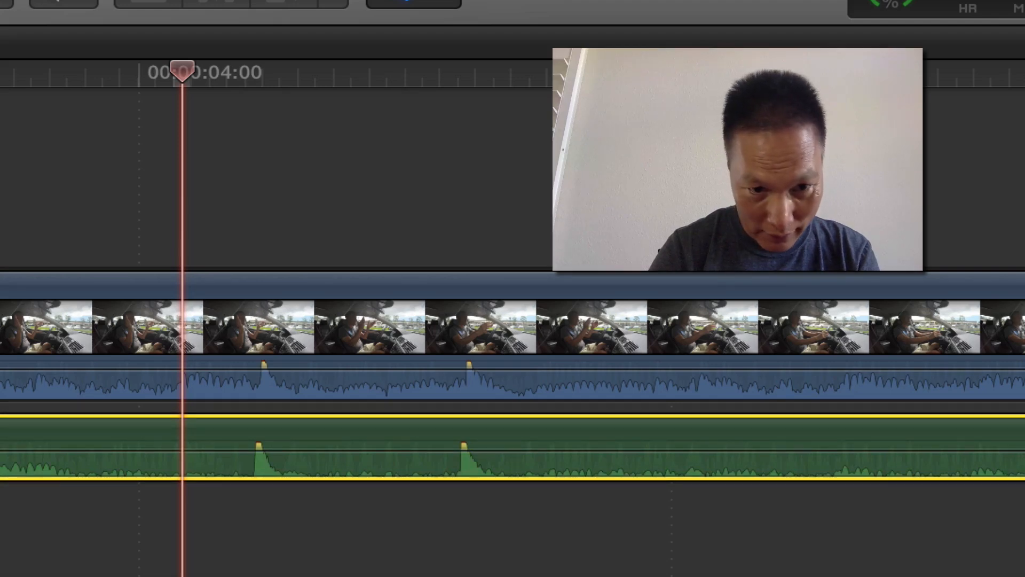
key("minus")
key("minus")
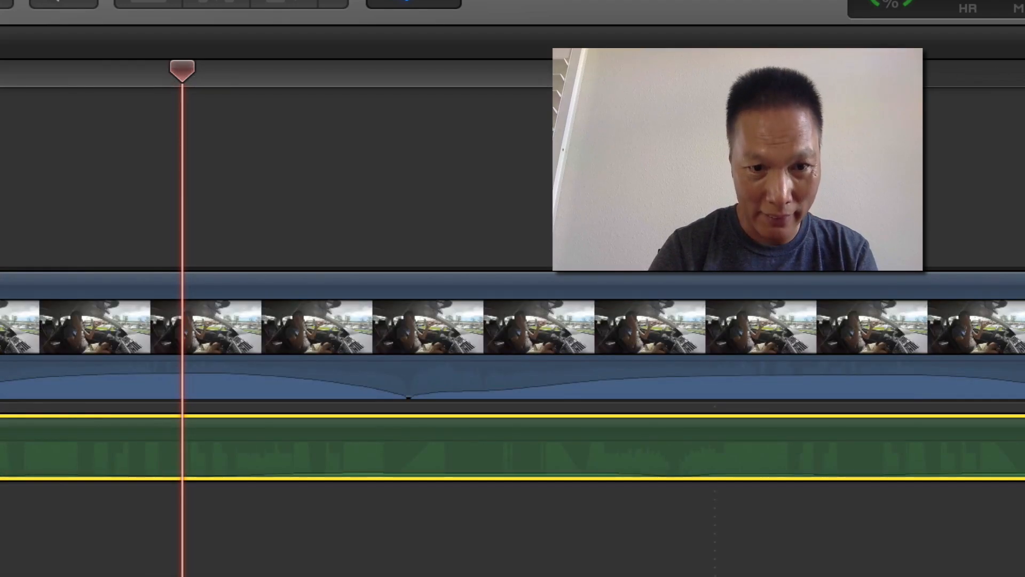
key("minus")
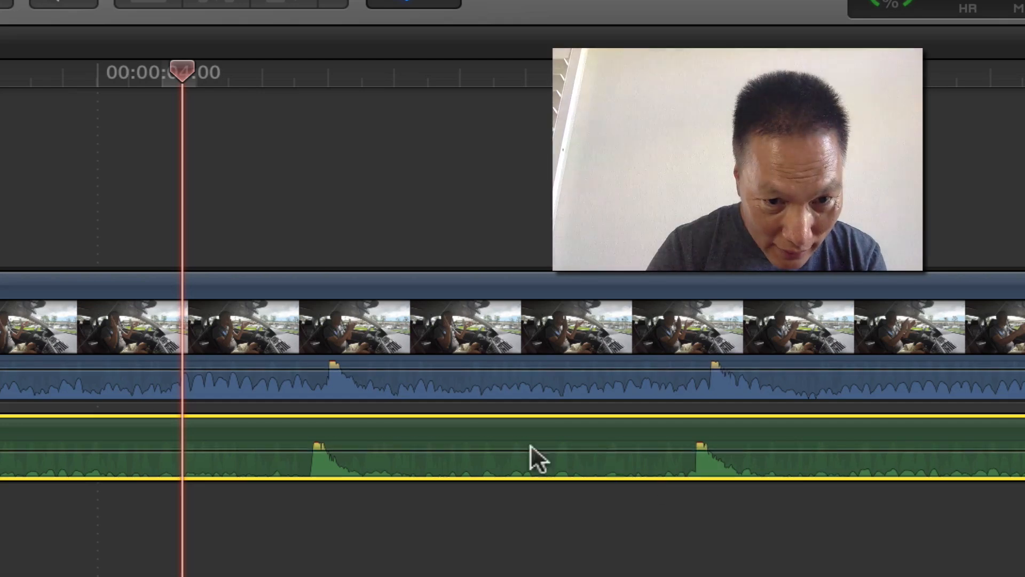
left_click_drag(517, 426, 530, 430)
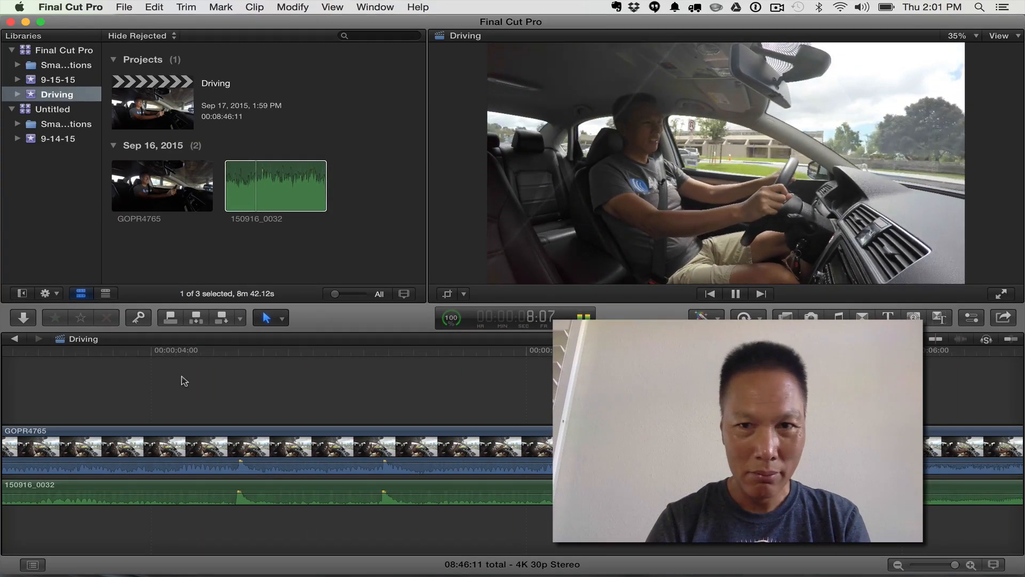
Drag the GOPR4765 clip's volume line down to silence and play back to verify the synced sound
key("space")
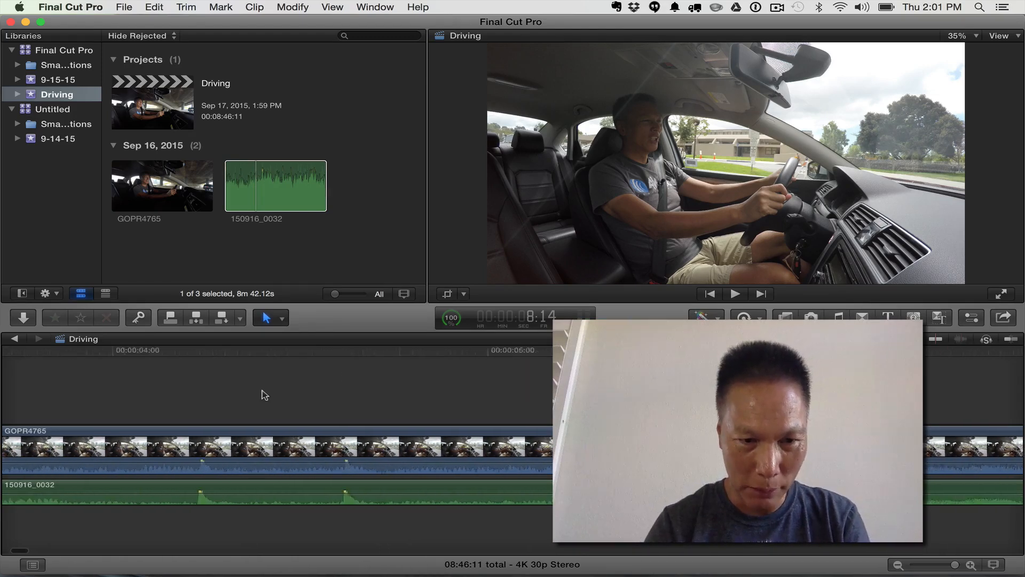
key("super+equal")
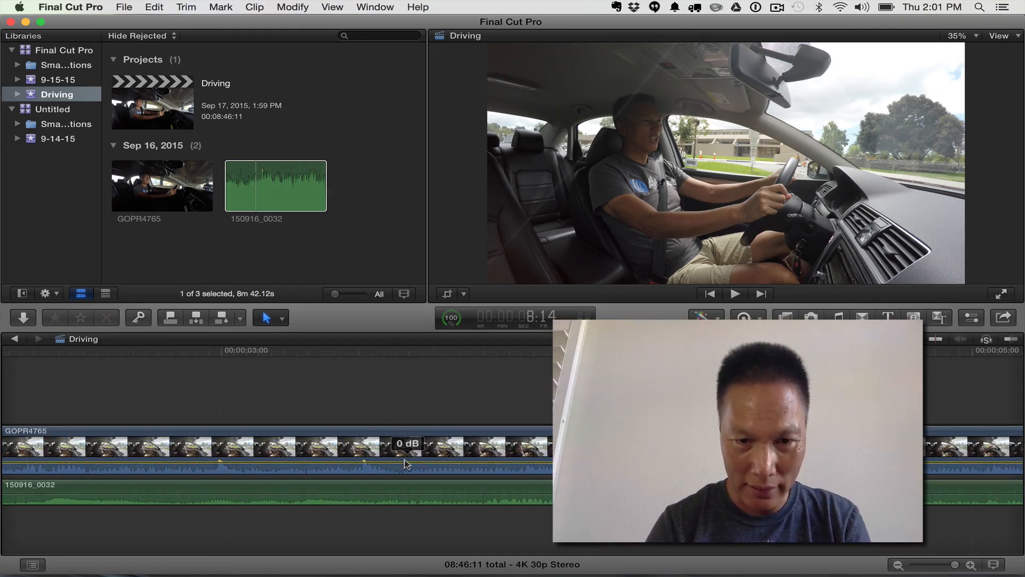
left_click_drag(411, 467, 410, 481)
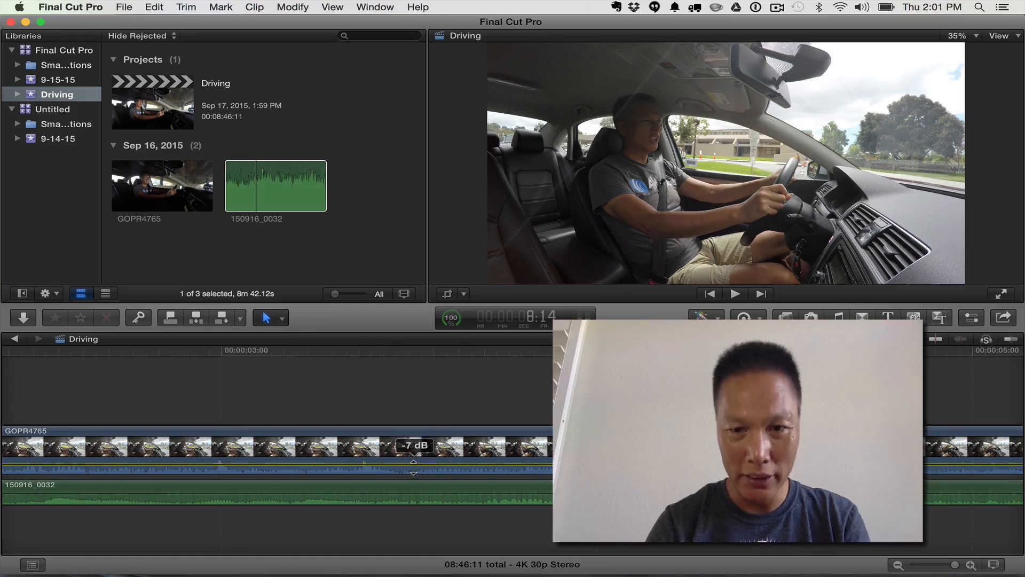
scroll(425, 407, "right", 3)
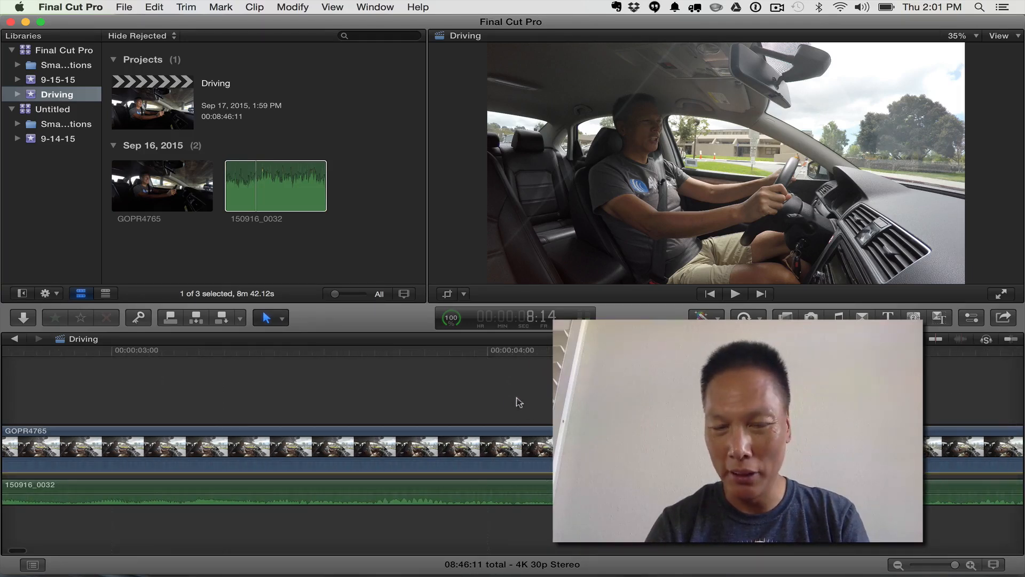
key("space")
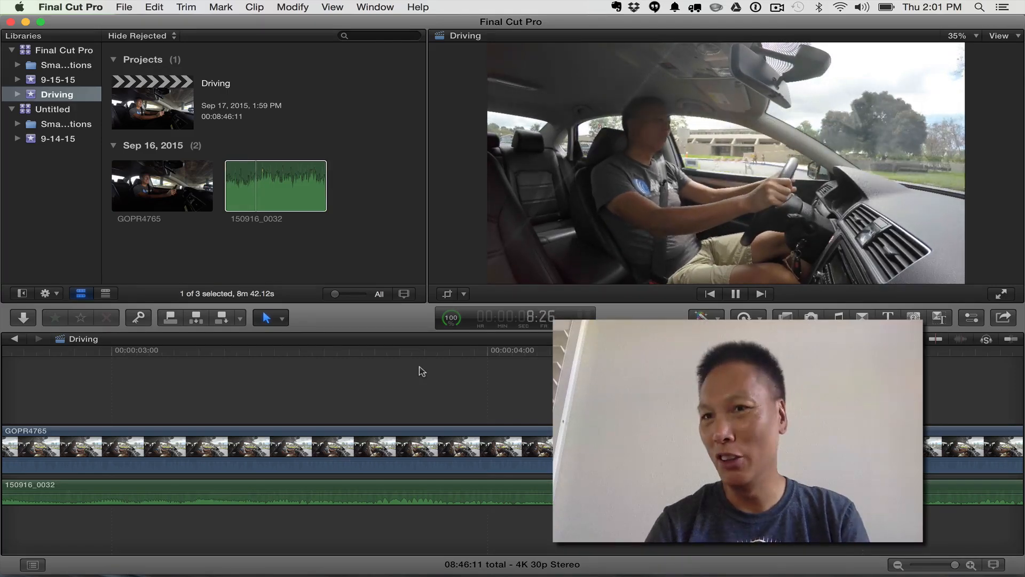
key("space")
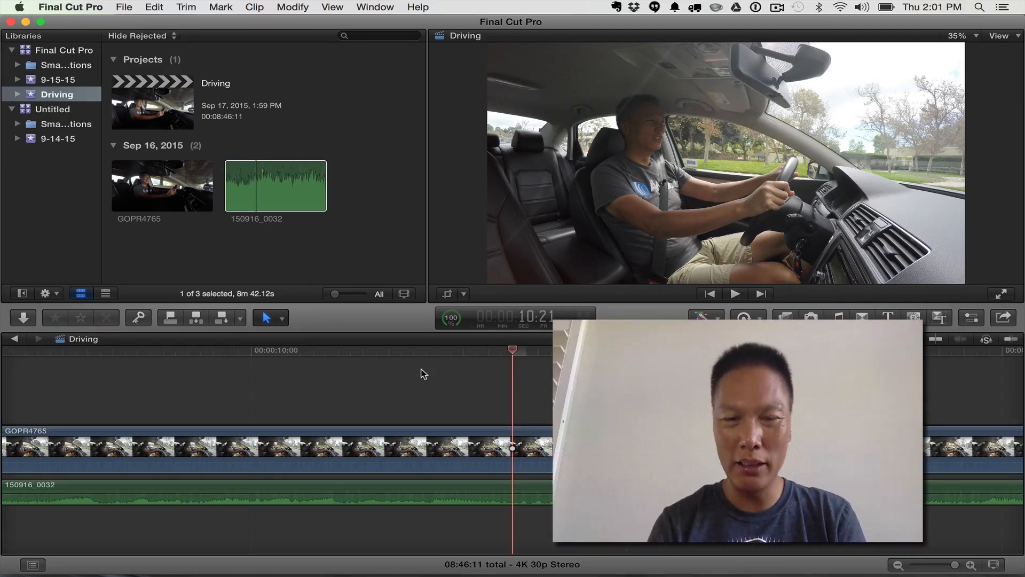
Delete both GOPR4765 and 150916_0032 from the Driving timeline, leaving it empty
left_click(431, 449)
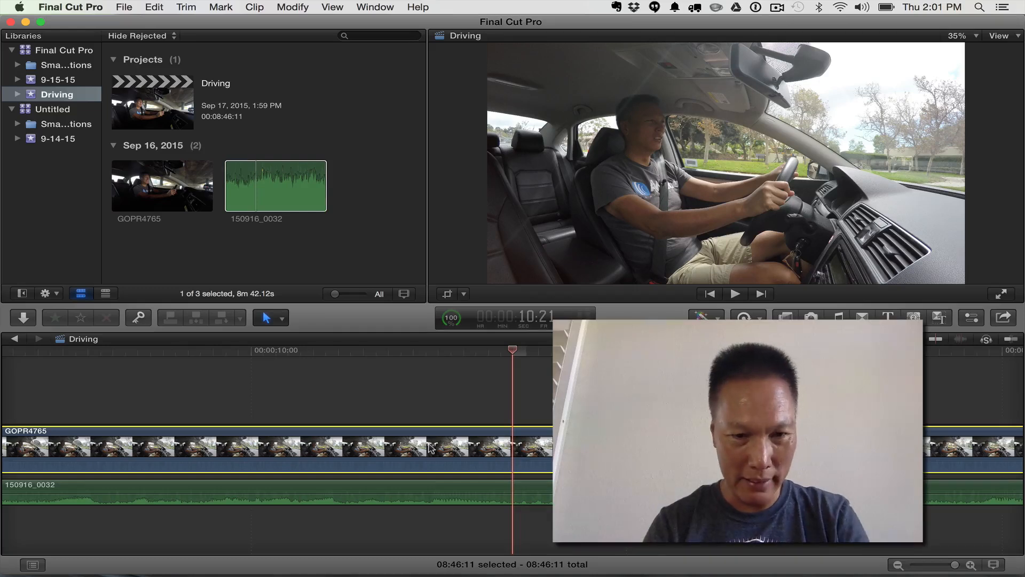
left_click(416, 484)
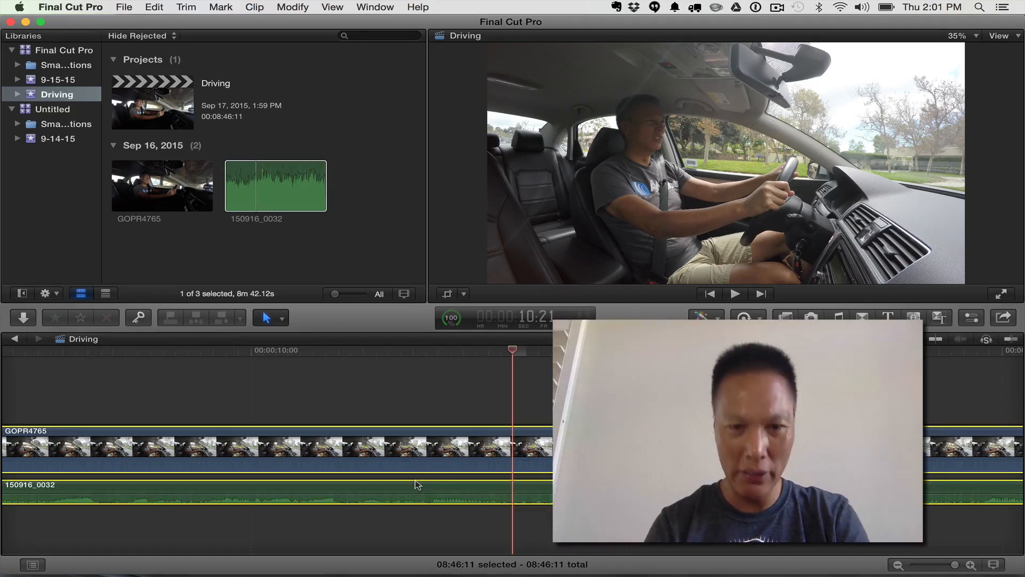
key("Delete")
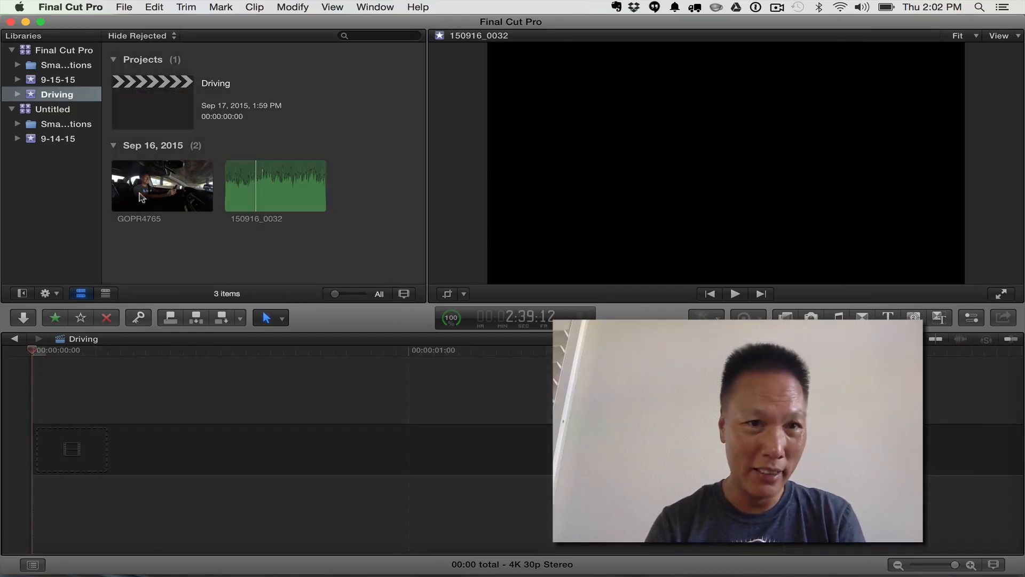
Synchronize GOPR4765 and 150916_0032 into a new synchronized clip in the Driving event
key("Left")
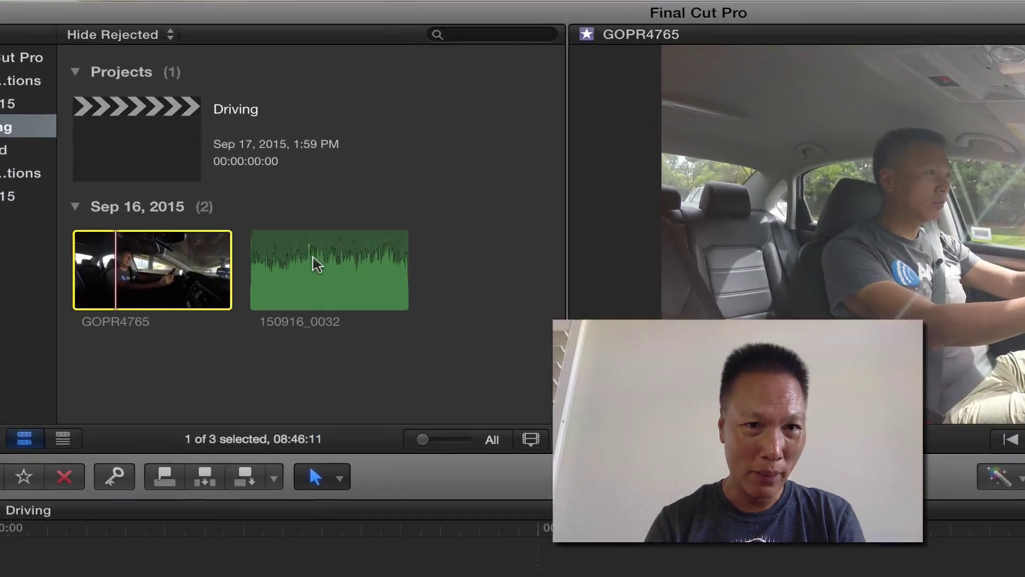
left_click(317, 264)
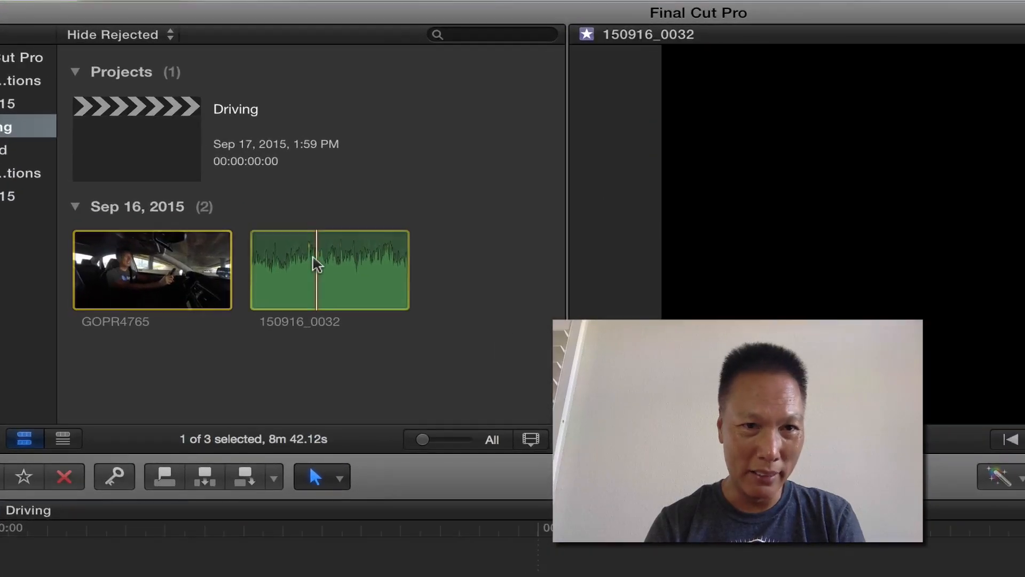
left_click(192, 272, "super")
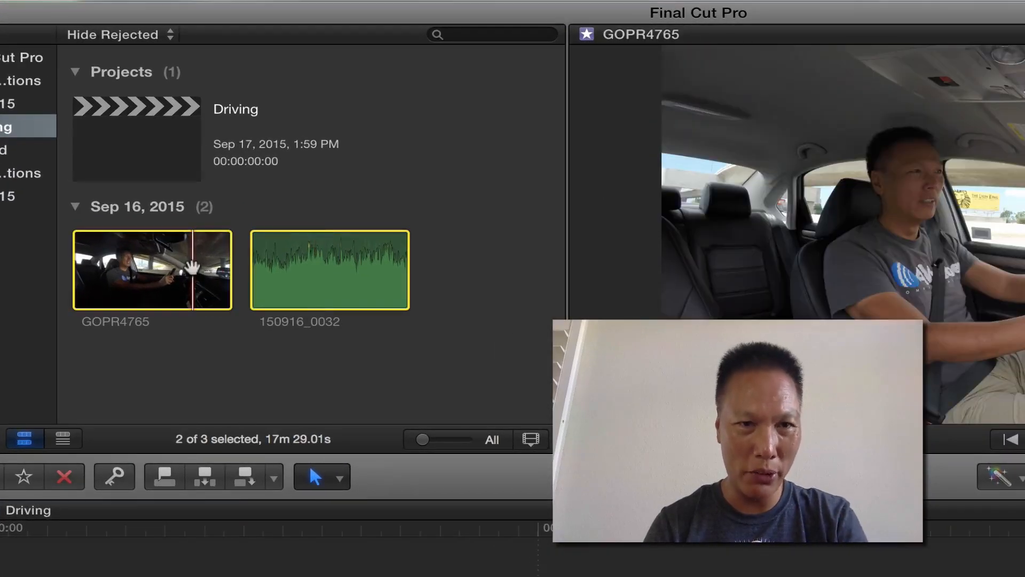
right_click(282, 275)
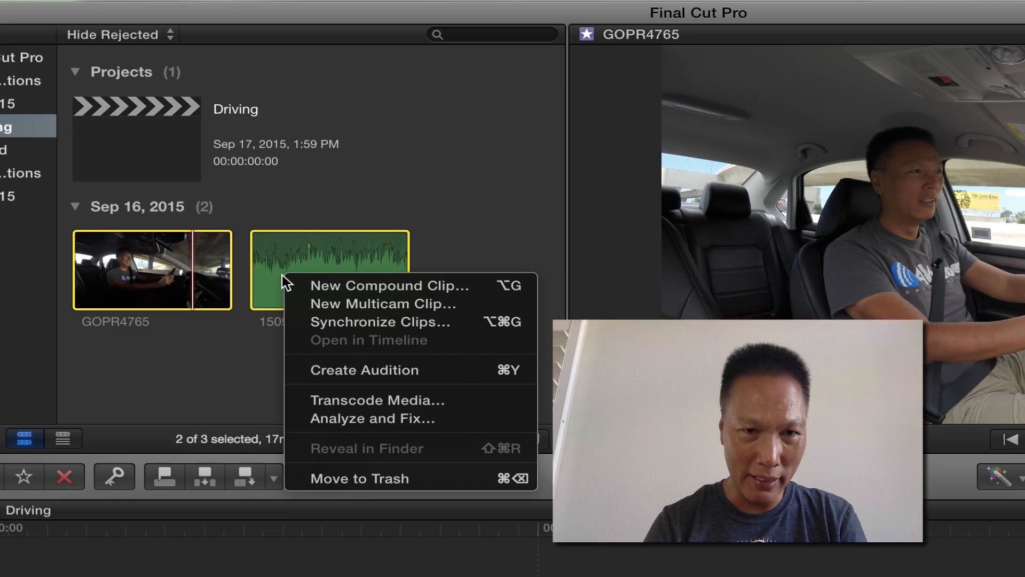
left_click(414, 324)
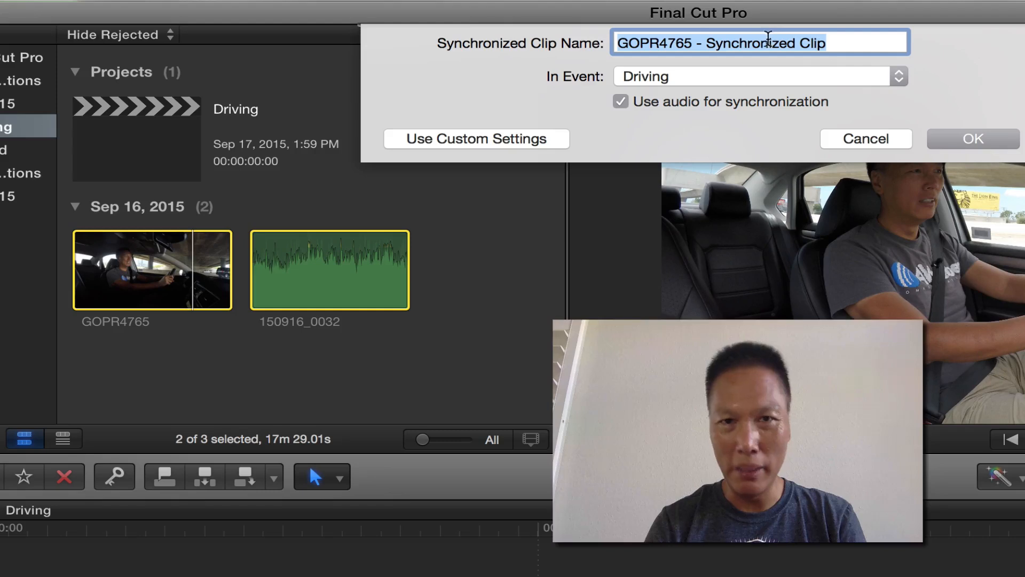
left_click(961, 129)
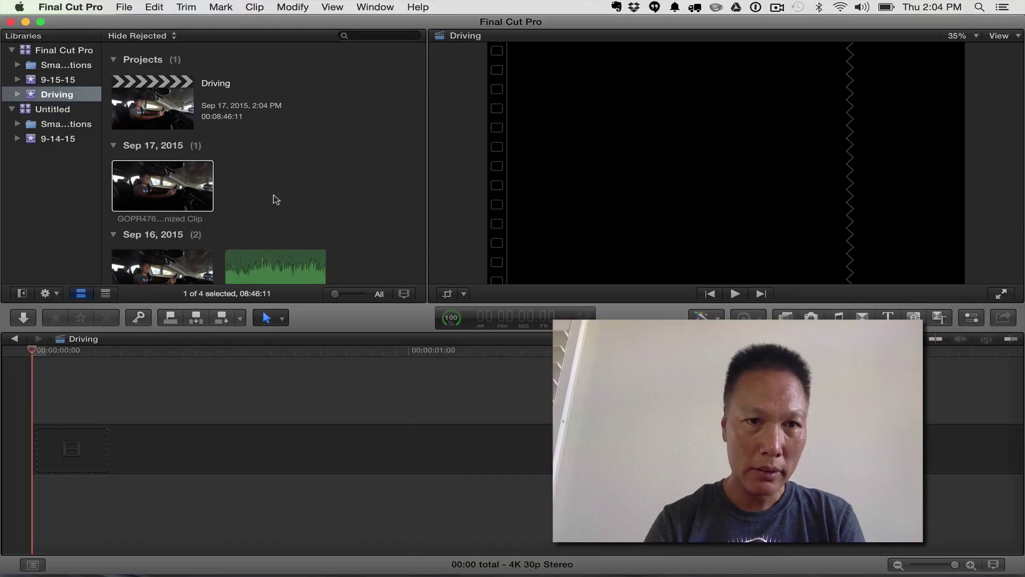
scroll(274, 194, "down", 2)
scroll(273, 195, "up", 1)
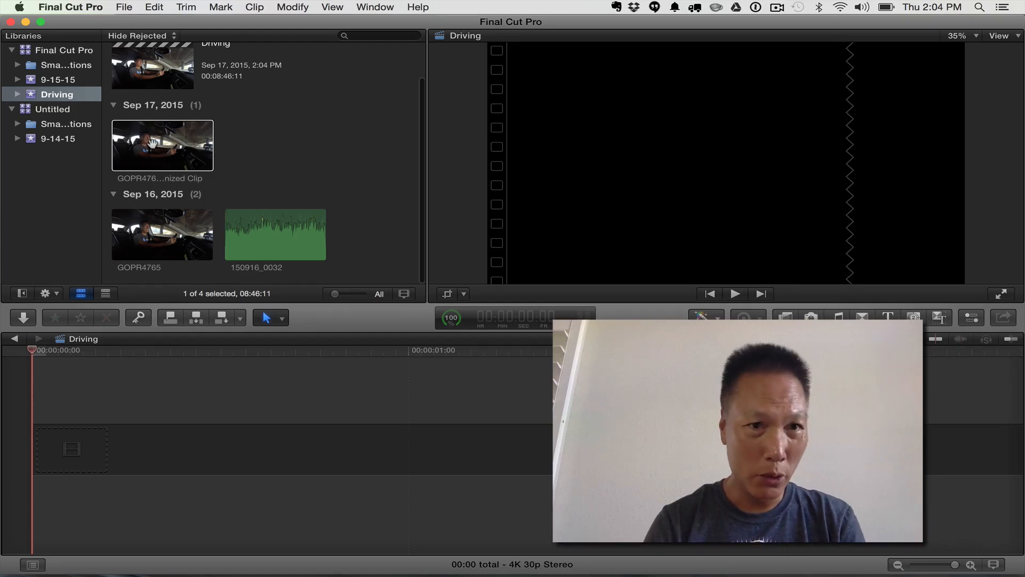
Place the GOPR4765 synchronized clip into the empty Driving timeline
mouse_move(152, 143)
left_mouse_down()
mouse_move(223, 414)
mouse_move(153, 445)
left_mouse_up()
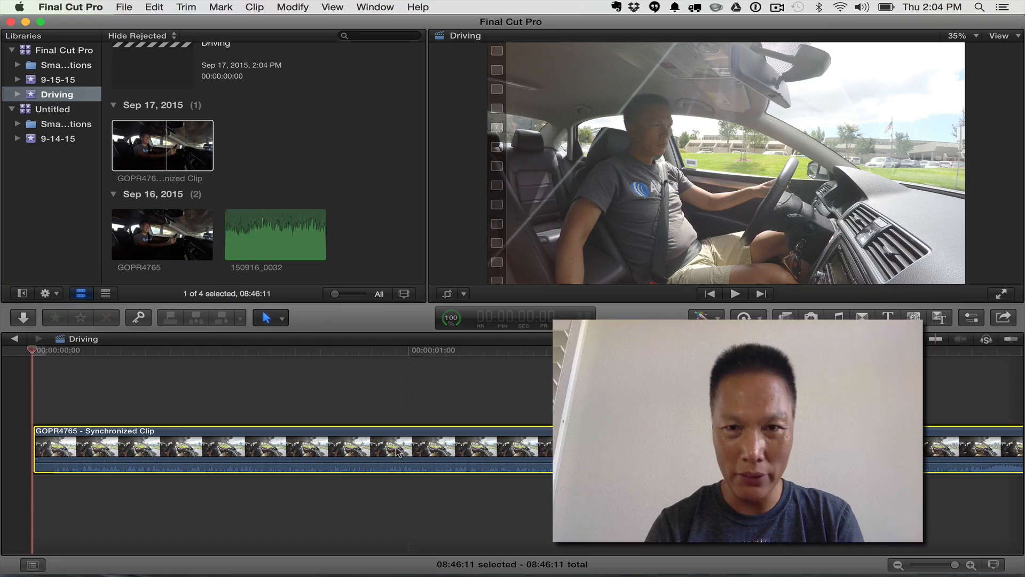
Show the synchronized clip's audio channel configuration in the Inspector and start playback
left_click(973, 319)
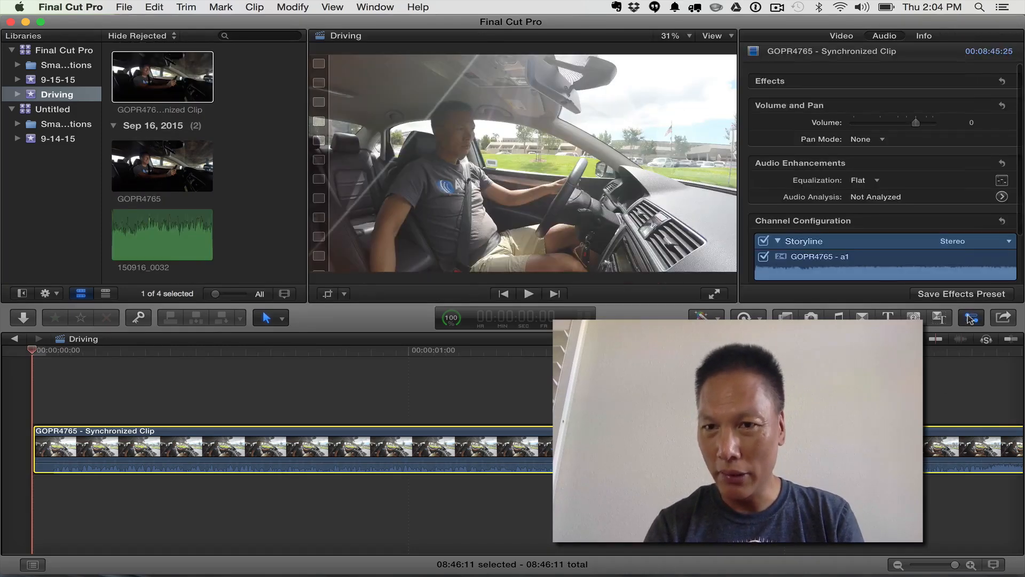
scroll(862, 224, "down", 3)
left_click(804, 195)
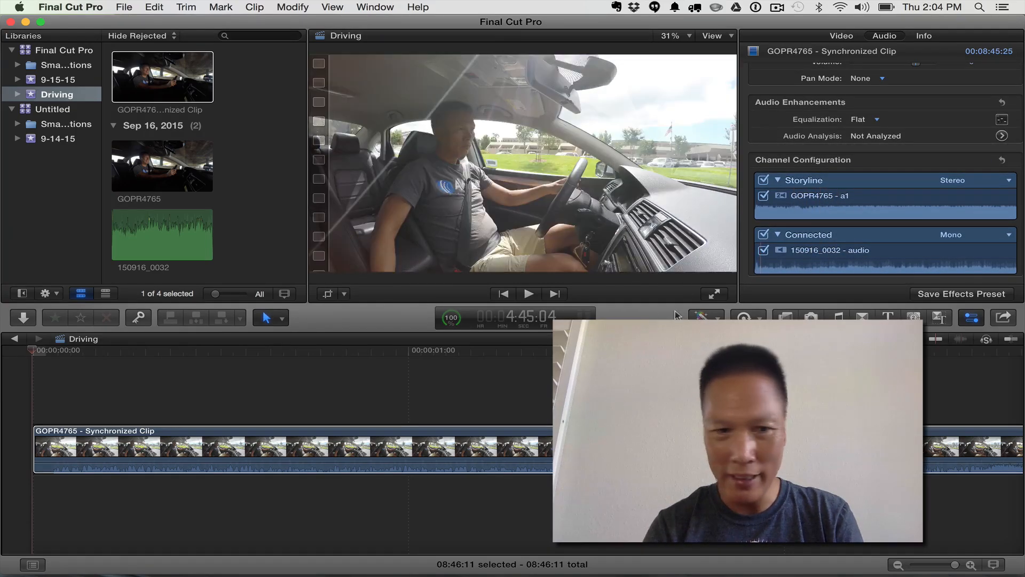
left_click(215, 391)
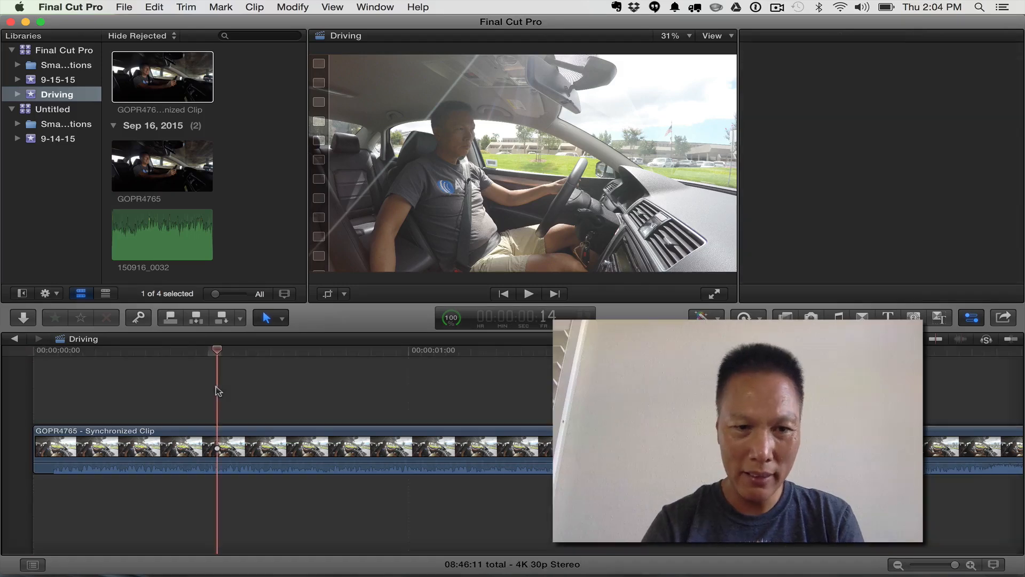
key("space")
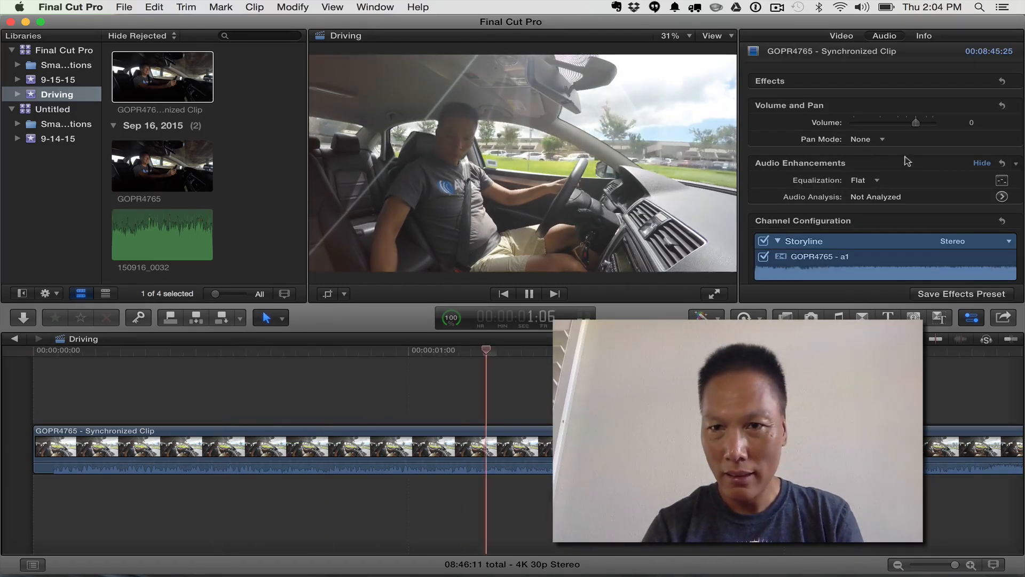
scroll(878, 223, "down", 3)
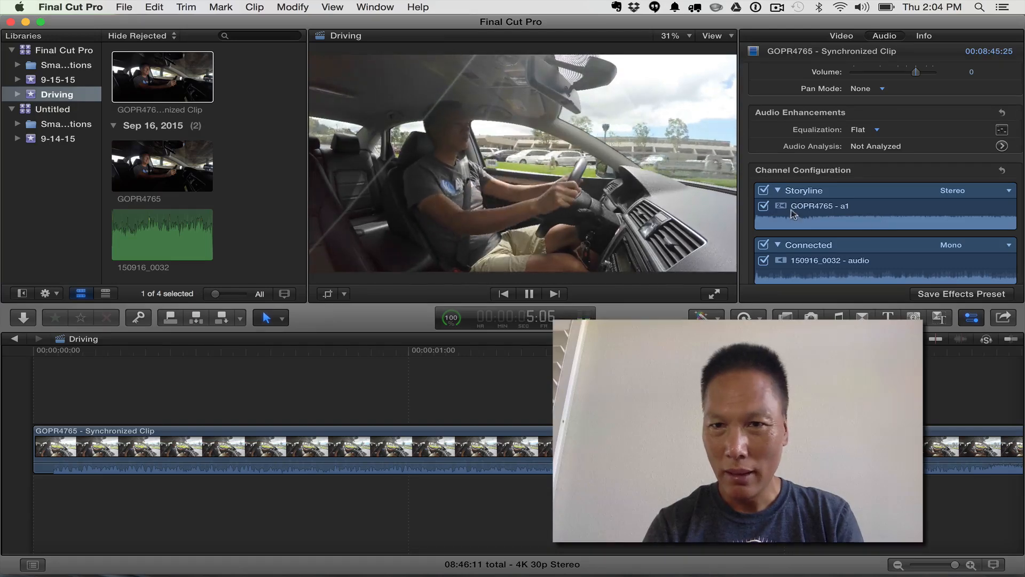
Audition the Storyline and Connected audio channels in turn, leaving both switched off
left_click(763, 190)
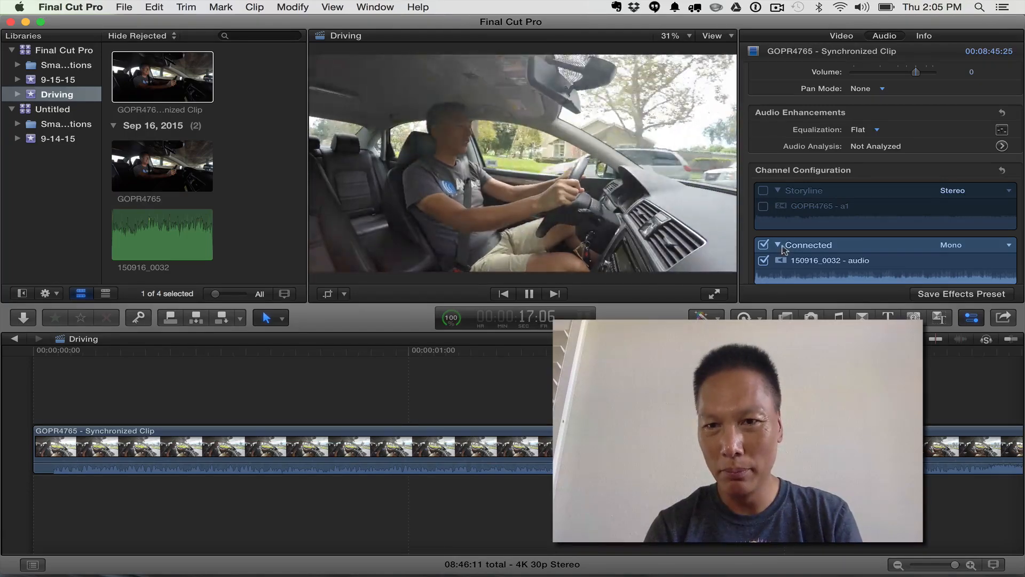
left_click(764, 245)
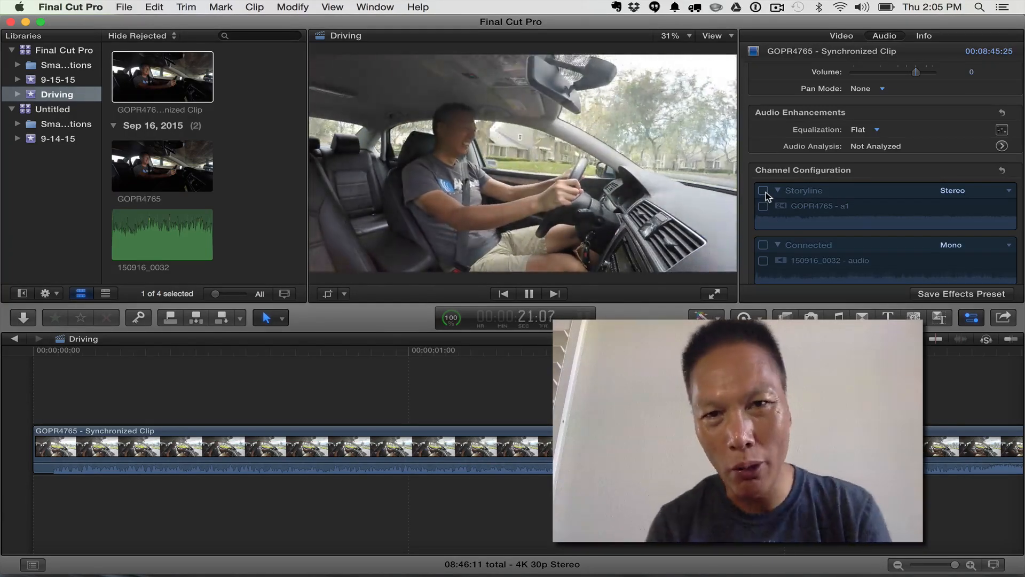
left_click(763, 191)
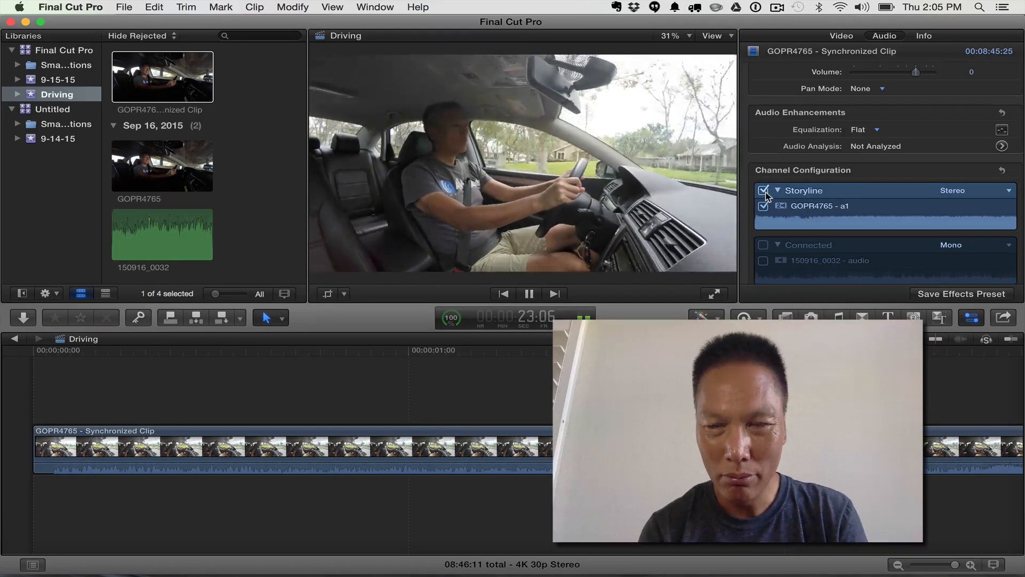
left_click(764, 191)
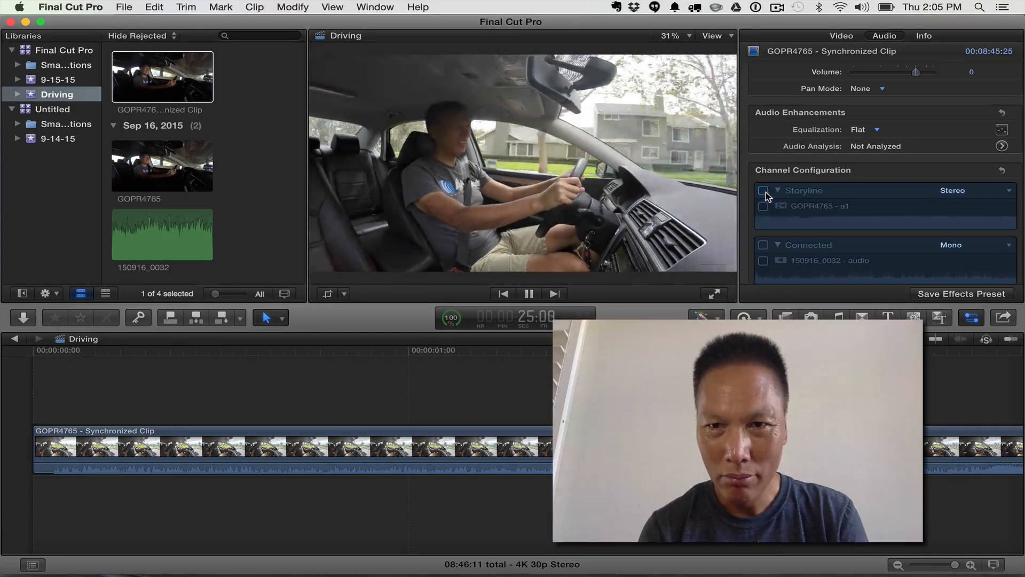
left_click(765, 245)
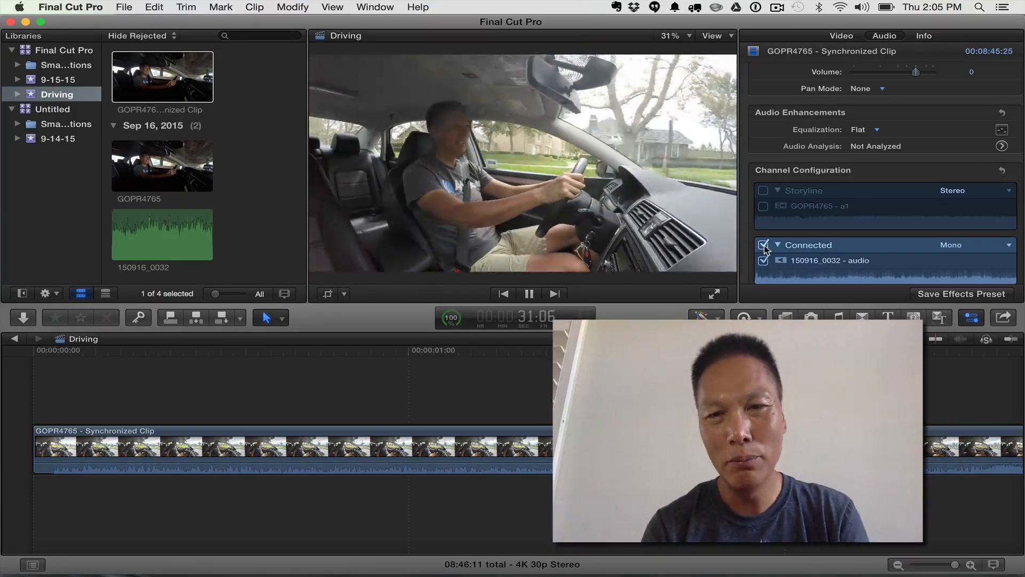
left_click(765, 246)
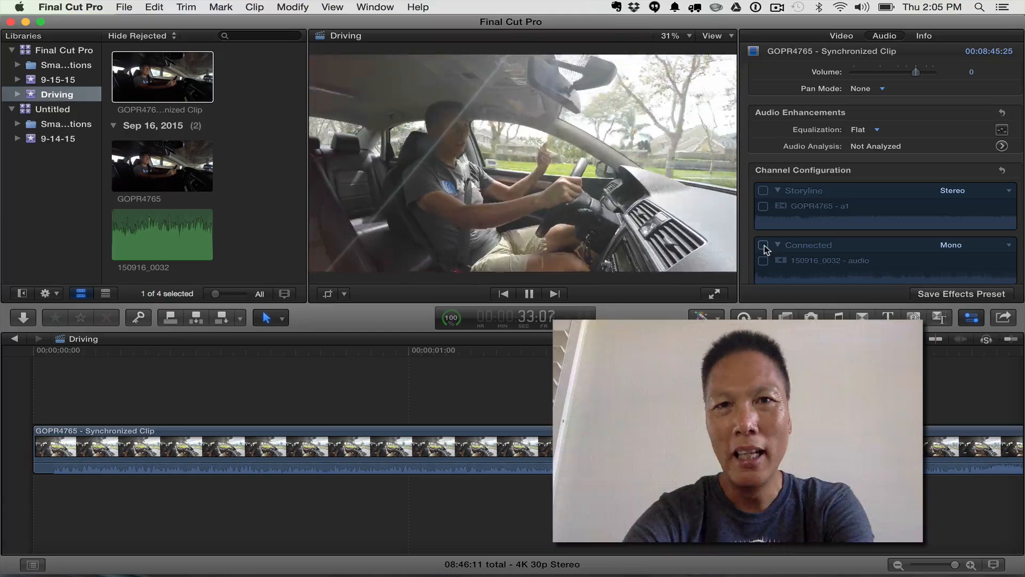